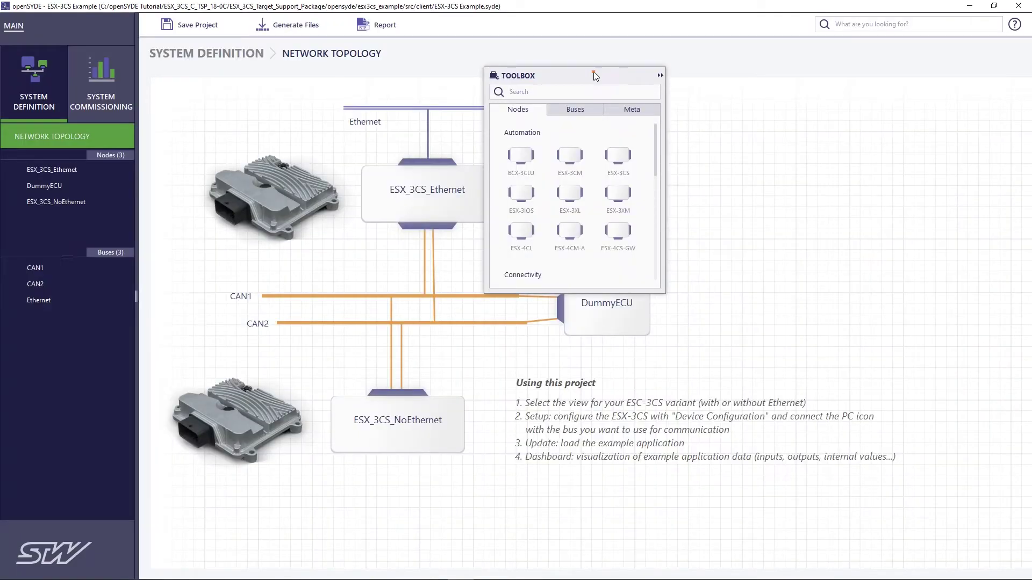
# Open the ESX_3CS_Ethernet node from the network topology and display its NVM Calibration datapool.
pyautogui.moveTo(596, 75); pyautogui.dragTo(877, 99)
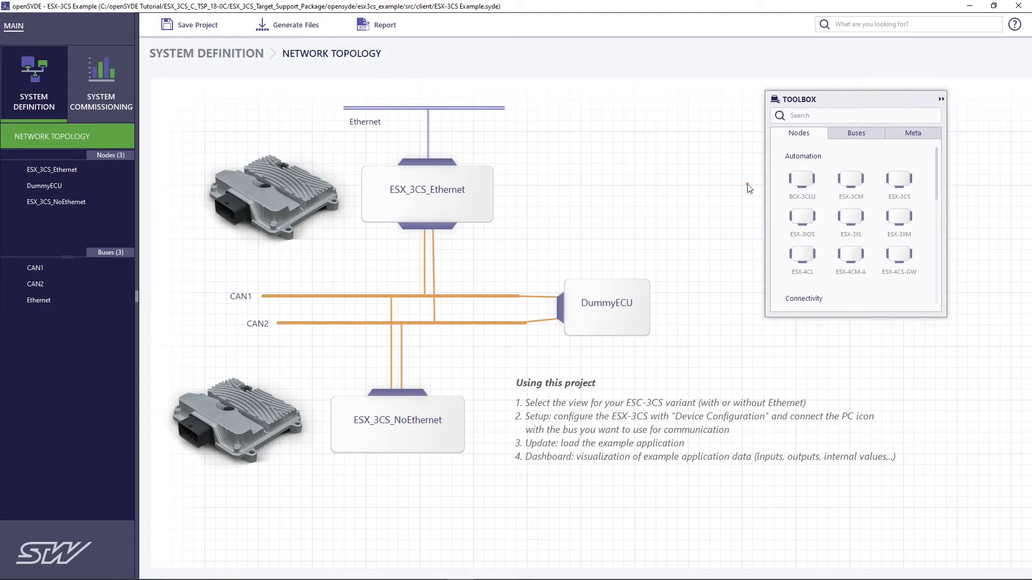
pyautogui.click(478, 191)
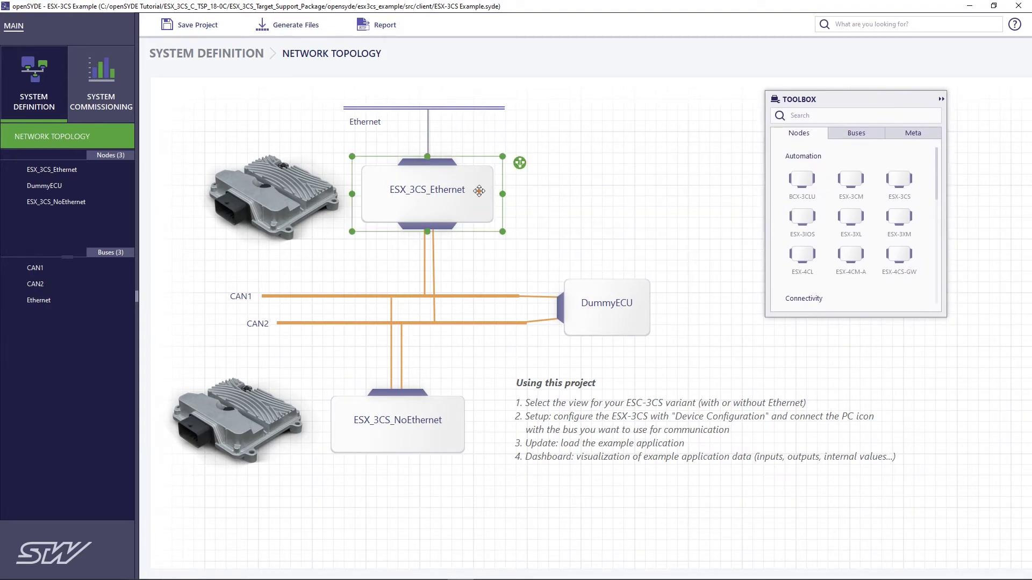
pyautogui.doubleClick(479, 191)
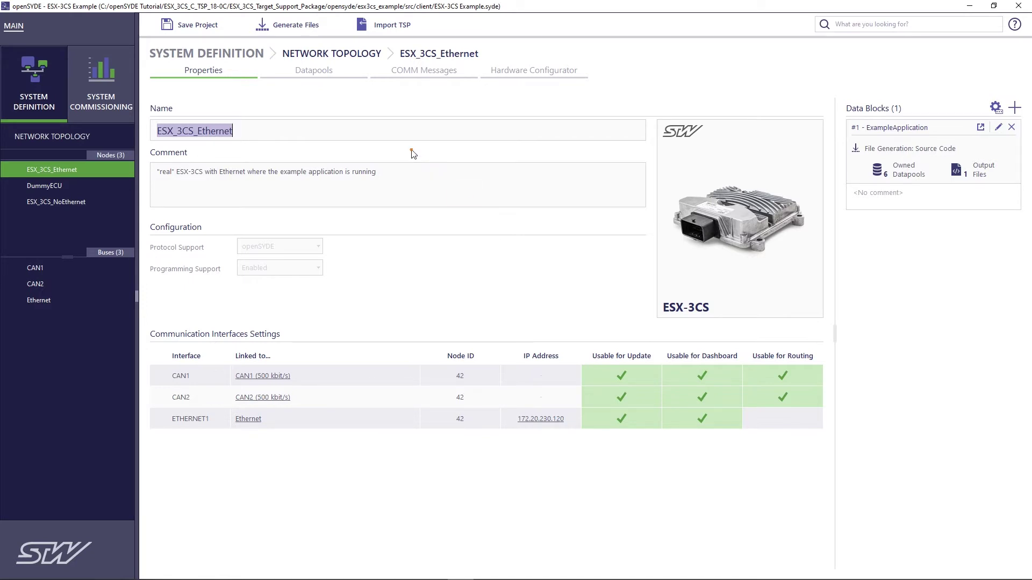
pyautogui.click(315, 75)
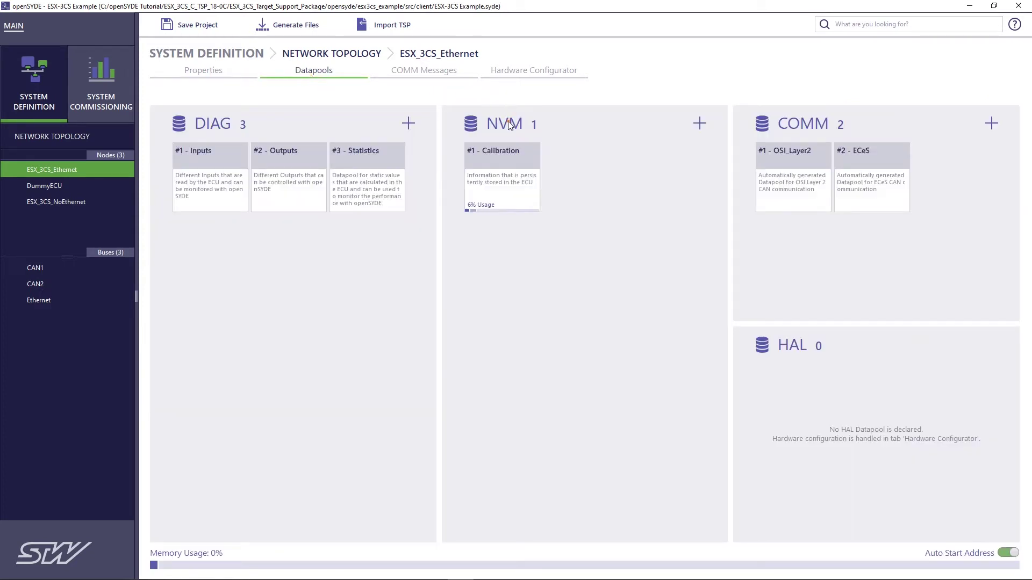
pyautogui.moveTo(506, 130)
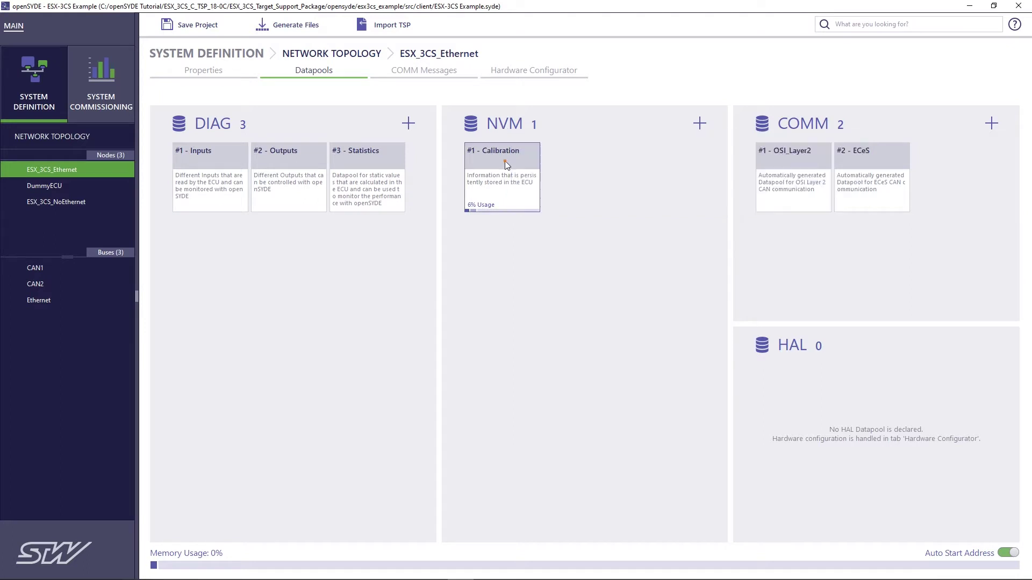
pyautogui.moveTo(505, 164)
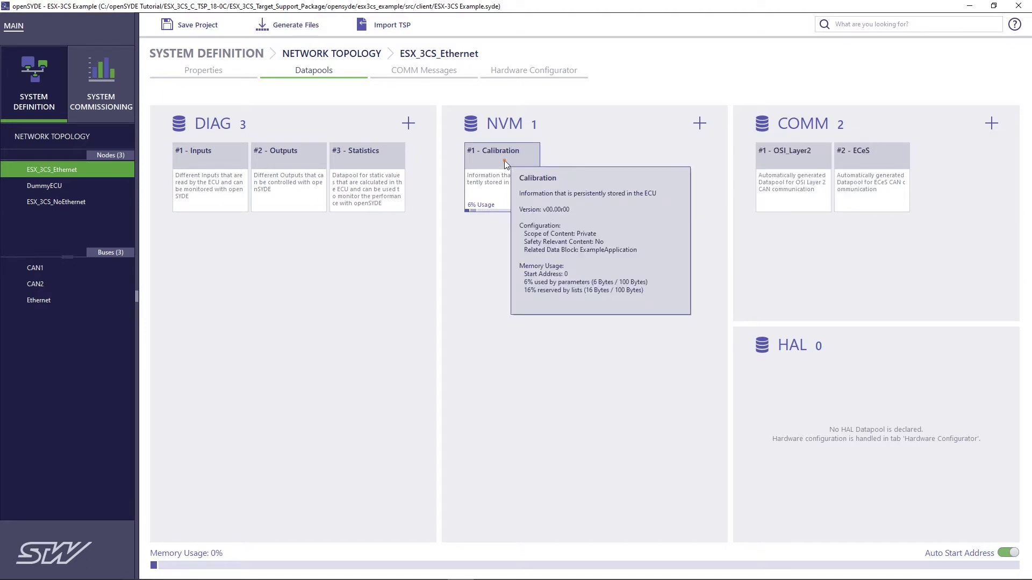
pyautogui.click(505, 164)
pyautogui.doubleClick(505, 164)
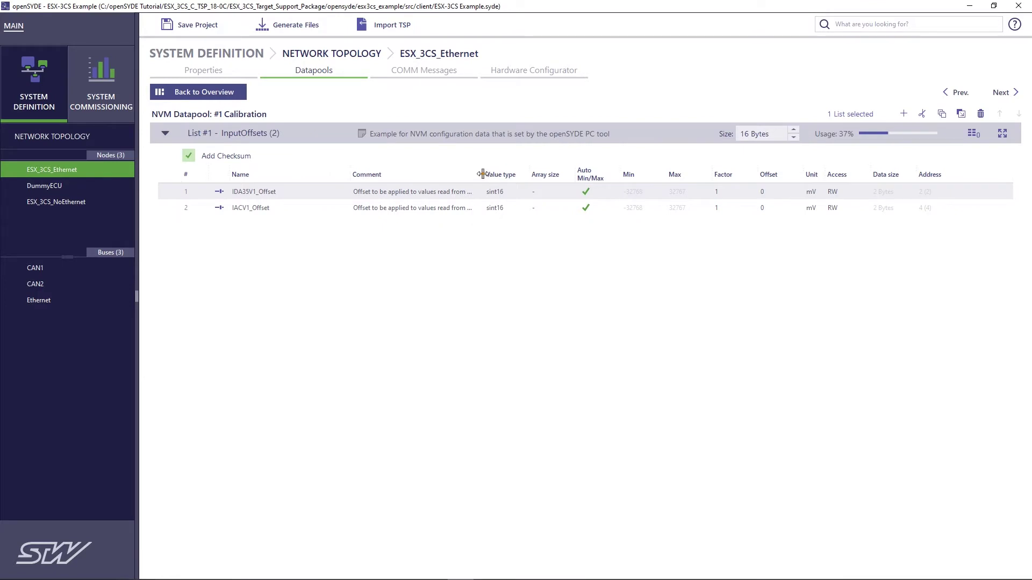
# Widen the Comment column of the InputOffsets list and examine the IDA35V1_Offset and IACV1_Offset entries.
pyautogui.moveTo(484, 170); pyautogui.dragTo(500, 171)
pyautogui.doubleClick(276, 208)
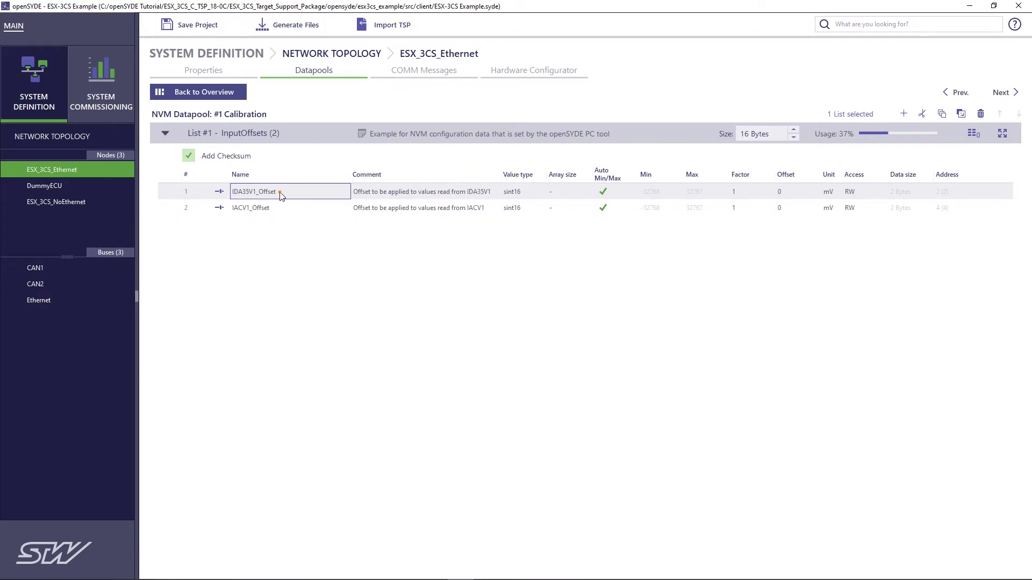
pyautogui.doubleClick(275, 194)
pyautogui.click(283, 144)
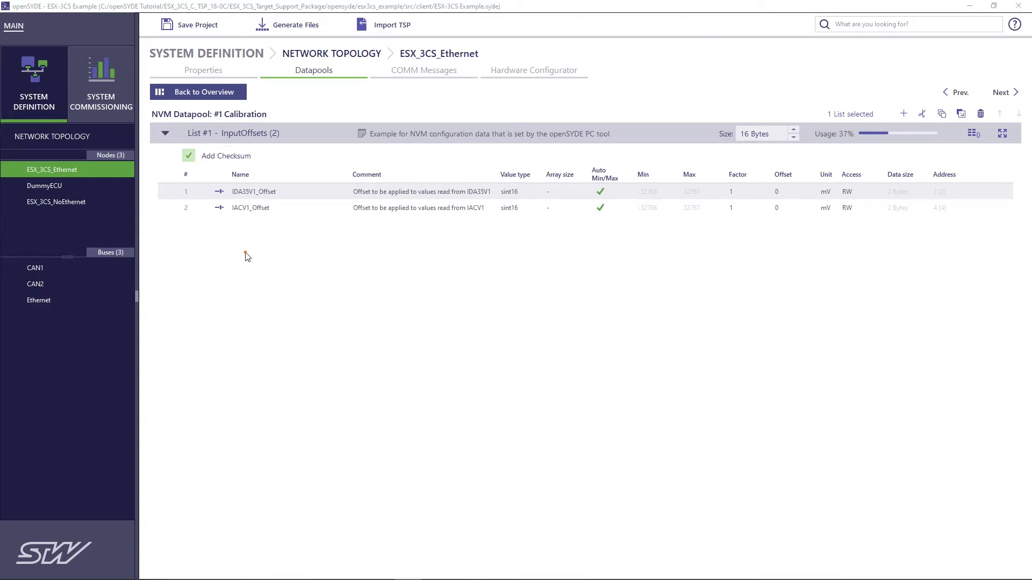
# Put the I/Os dashboard under System Commissioning into edit mode and view the data elements available for the Analog Inputs table.
pyautogui.click(96, 78)
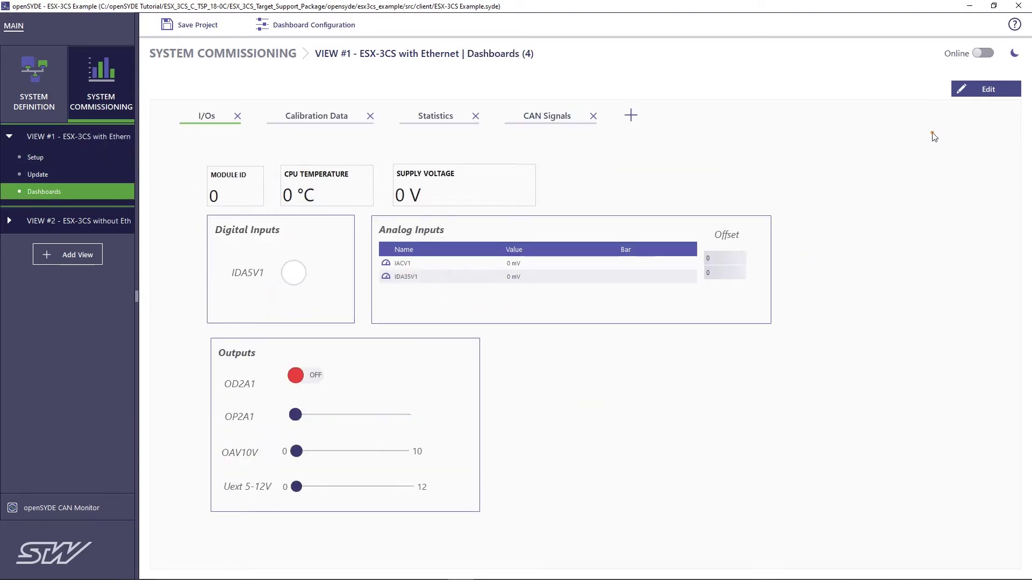
pyautogui.click(975, 88)
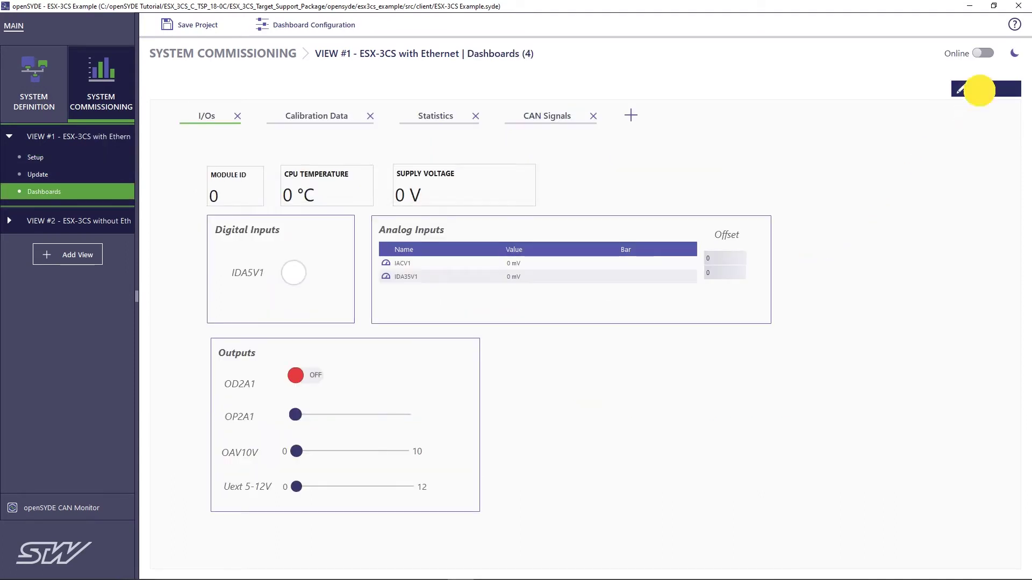
pyautogui.click(408, 264)
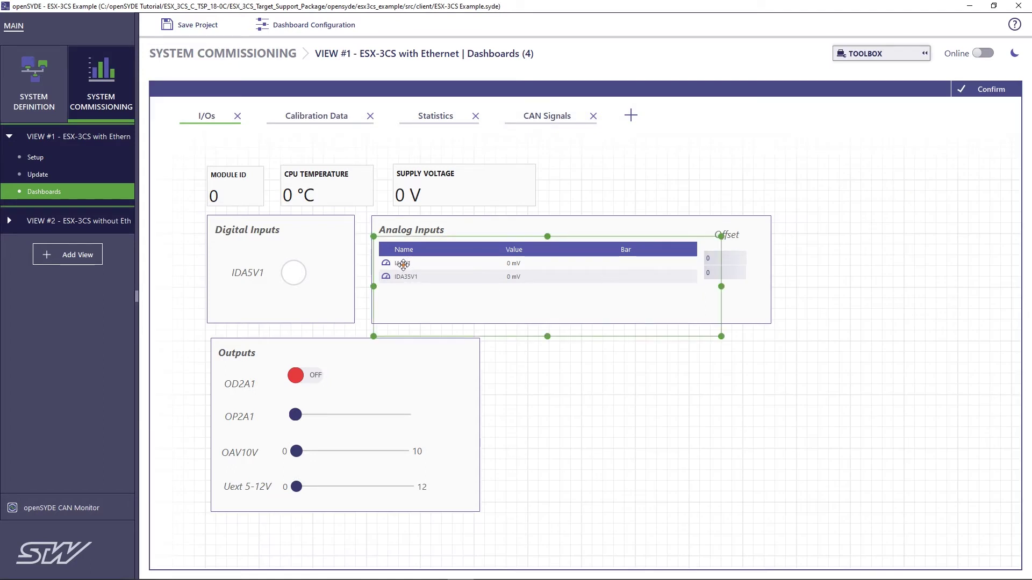
pyautogui.click(403, 263)
pyautogui.rightClick(410, 271)
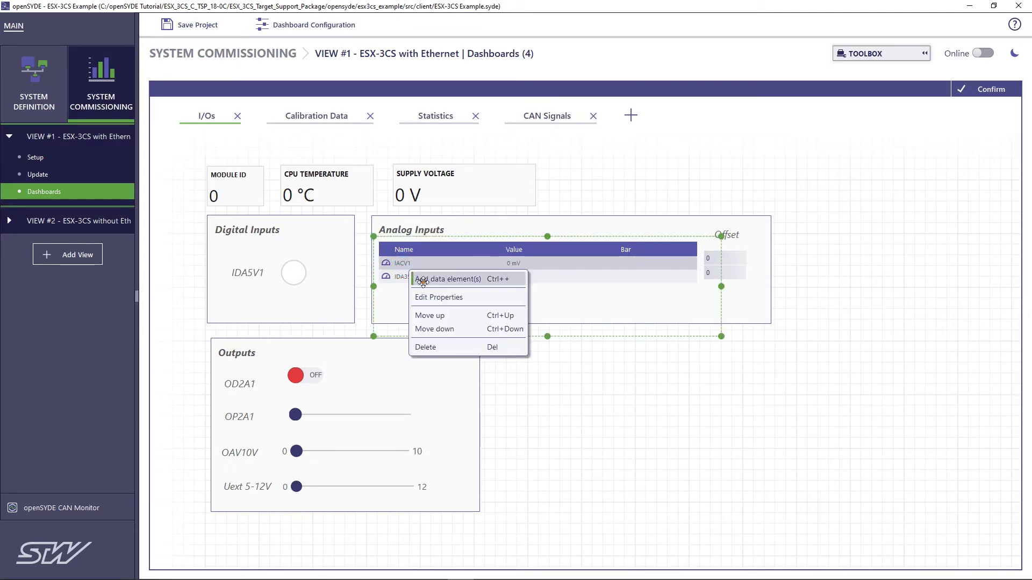
pyautogui.click(422, 279)
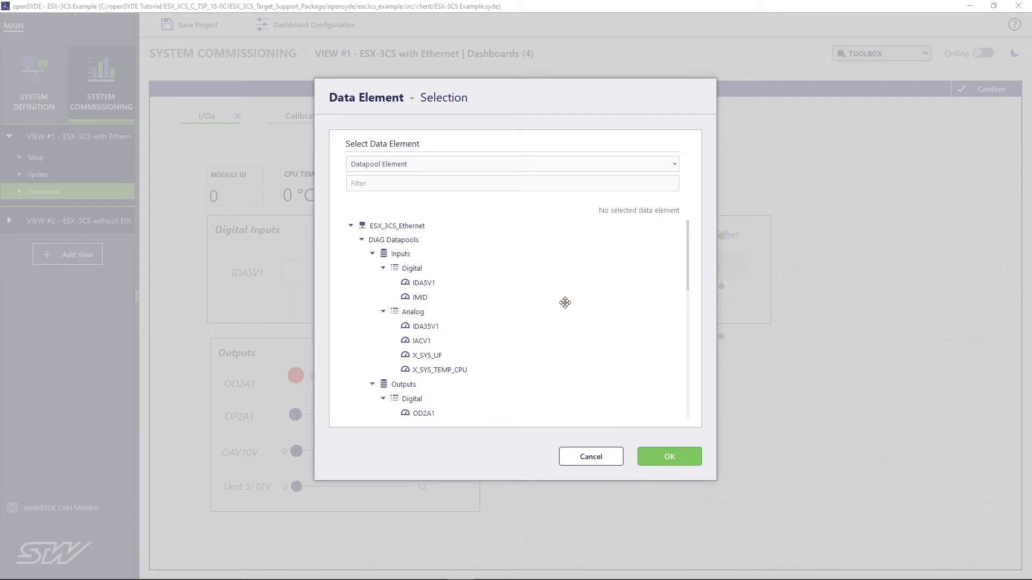
pyautogui.click(596, 457)
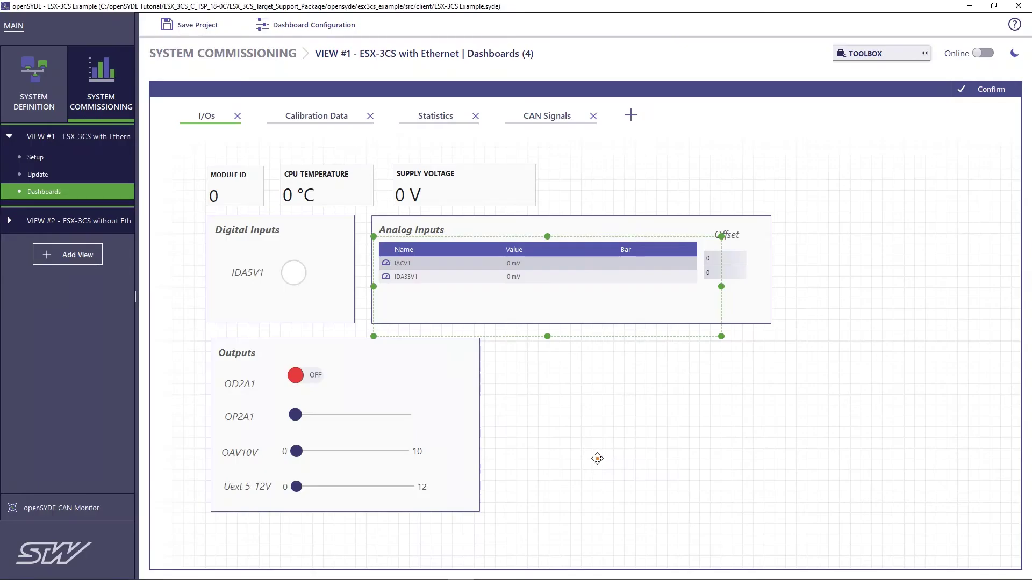
# Check the properties of the IACV1 table entry and the upper Offset value label, and finish editing the dashboard.
pyautogui.doubleClick(403, 263)
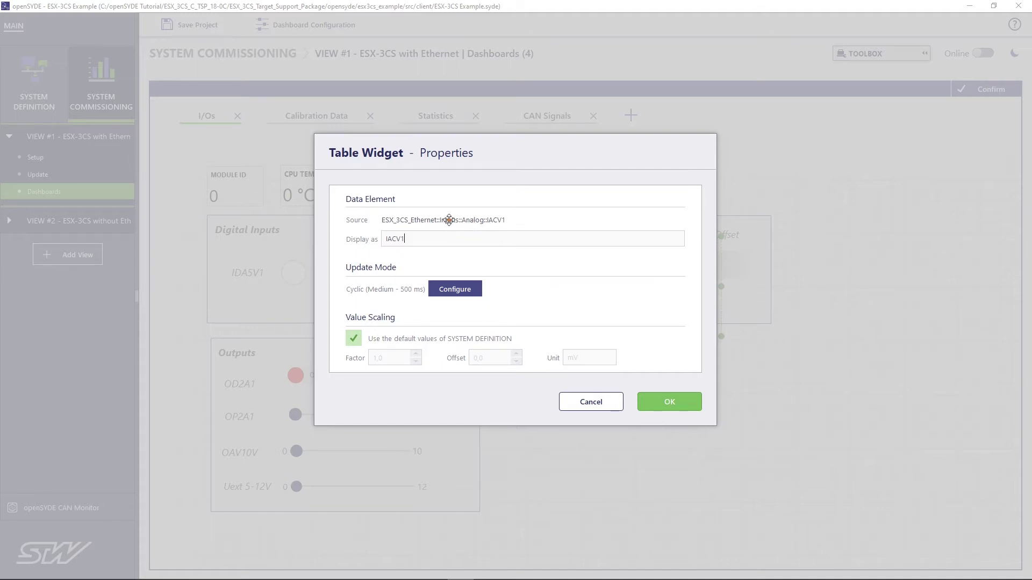
pyautogui.click(670, 403)
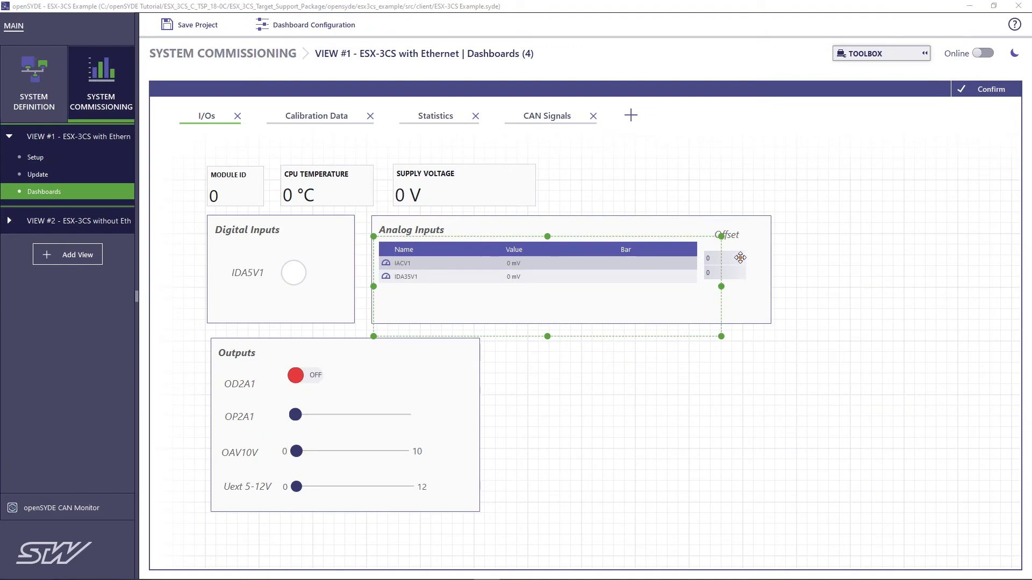
pyautogui.click(737, 259)
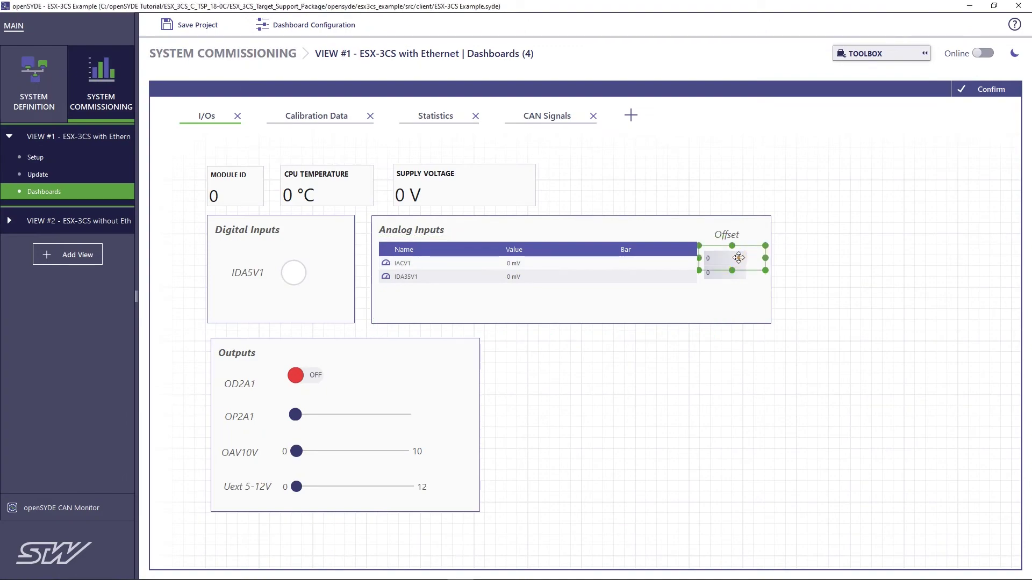
pyautogui.doubleClick(725, 261)
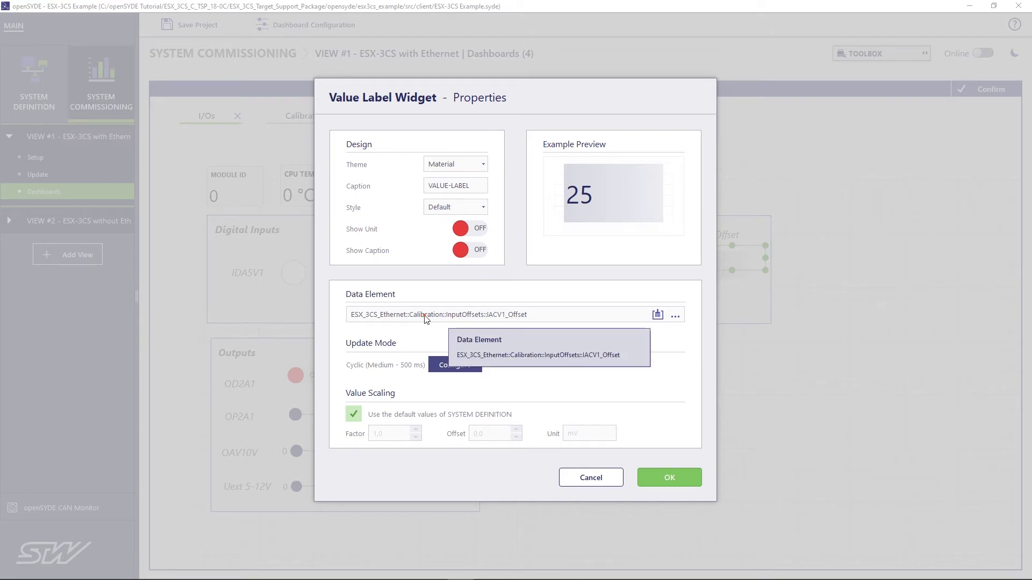
pyautogui.click(657, 478)
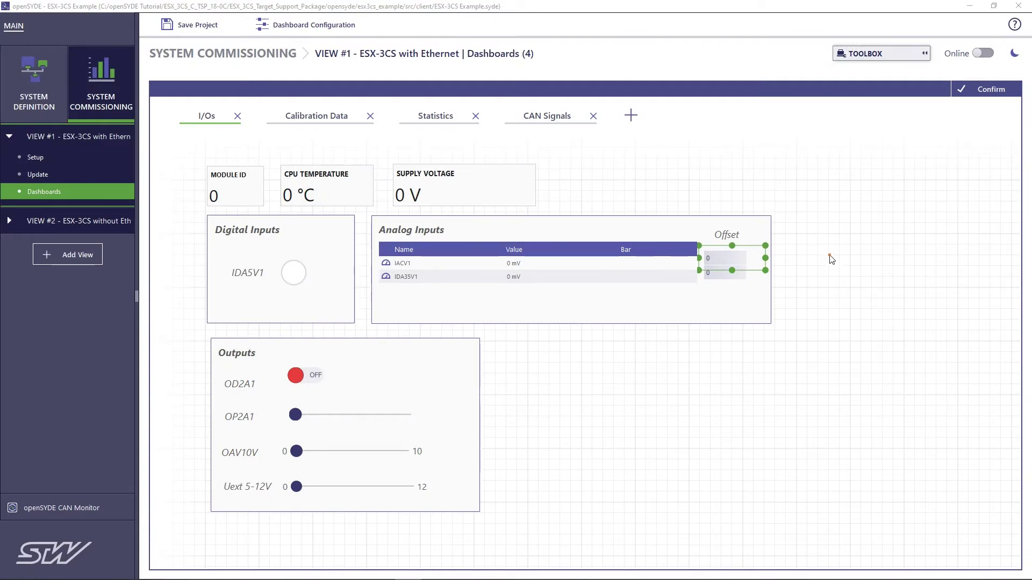
pyautogui.click(975, 89)
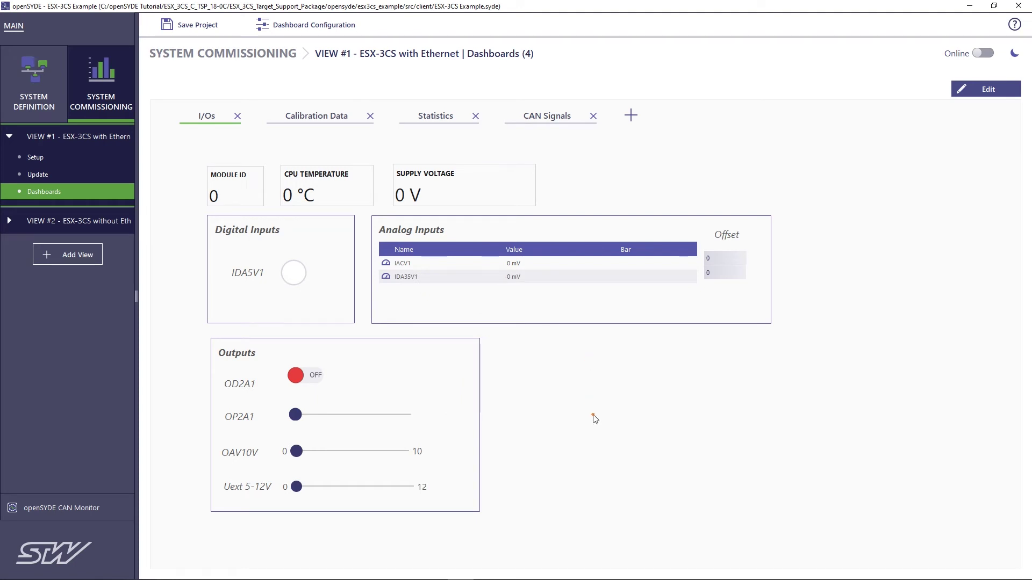
# Raise the Uext 5-12V output to 12 during a temporary online connection of the I/Os dashboard.
pyautogui.click(985, 53)
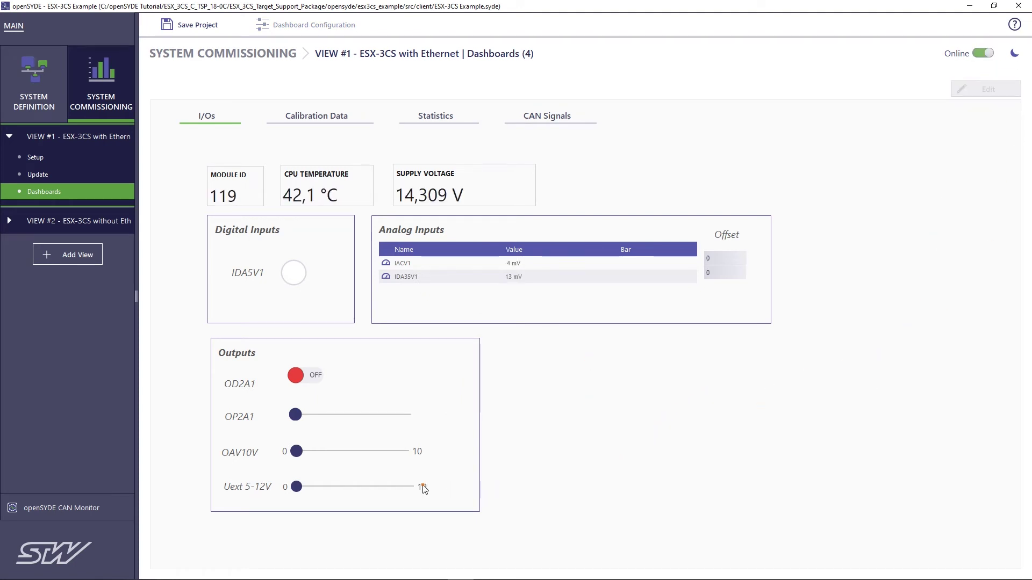
pyautogui.moveTo(296, 487); pyautogui.dragTo(409, 488)
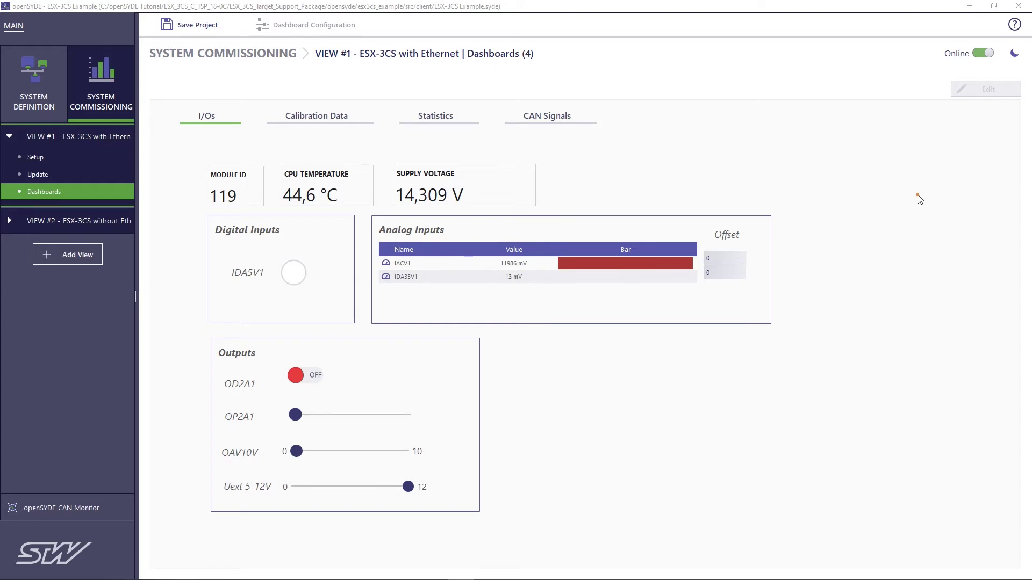
pyautogui.click(982, 54)
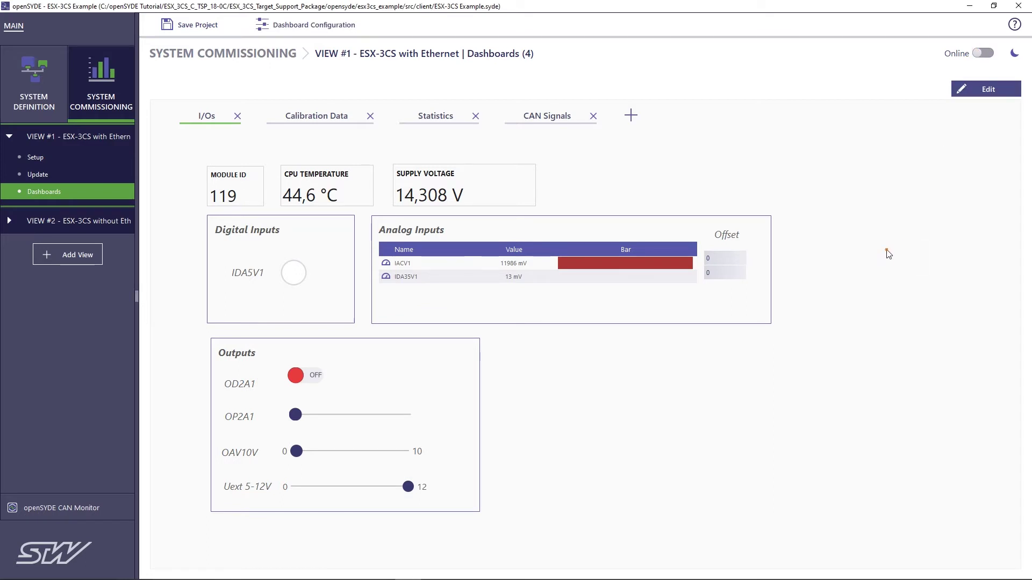
# Delete the existing parametrization widget from the Calibration Data dashboard in edit mode.
pyautogui.click(323, 120)
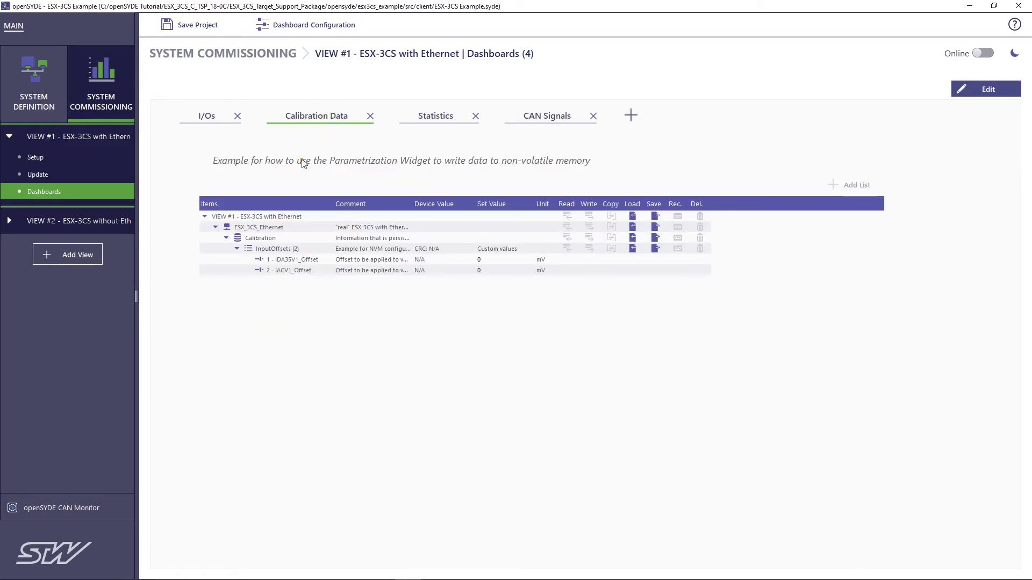
pyautogui.click(998, 90)
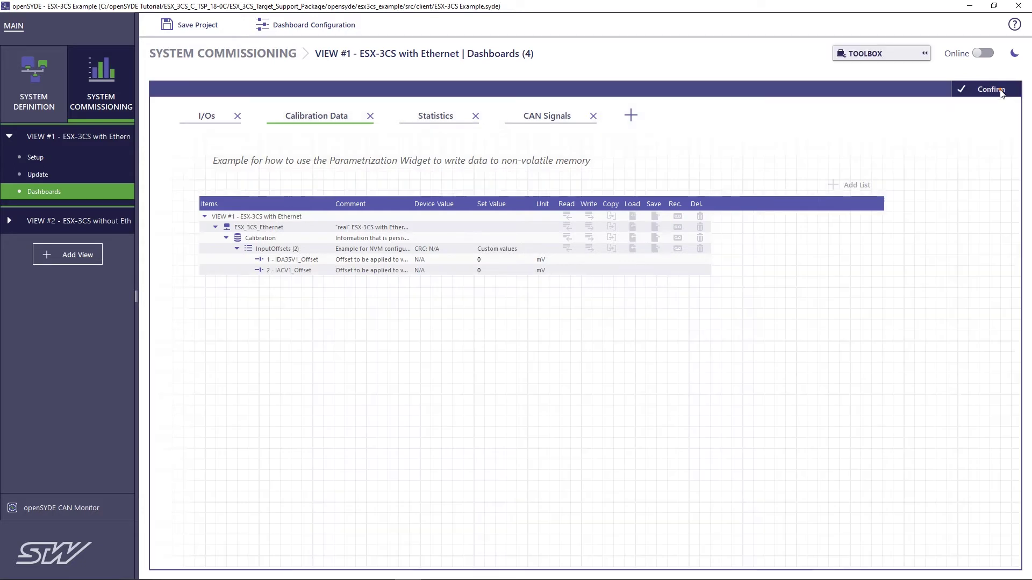
pyautogui.click(270, 206)
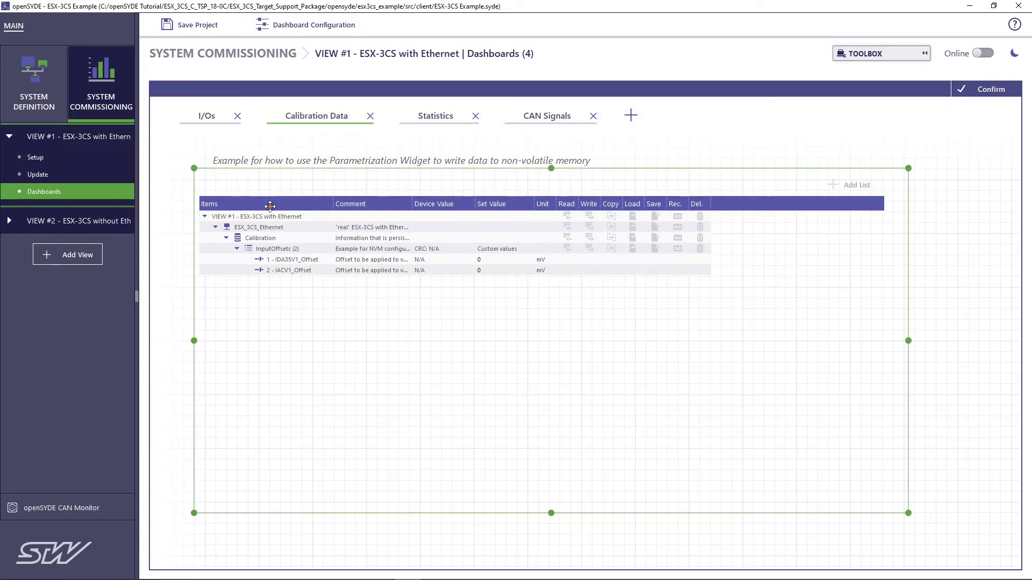
pyautogui.press('Delete')
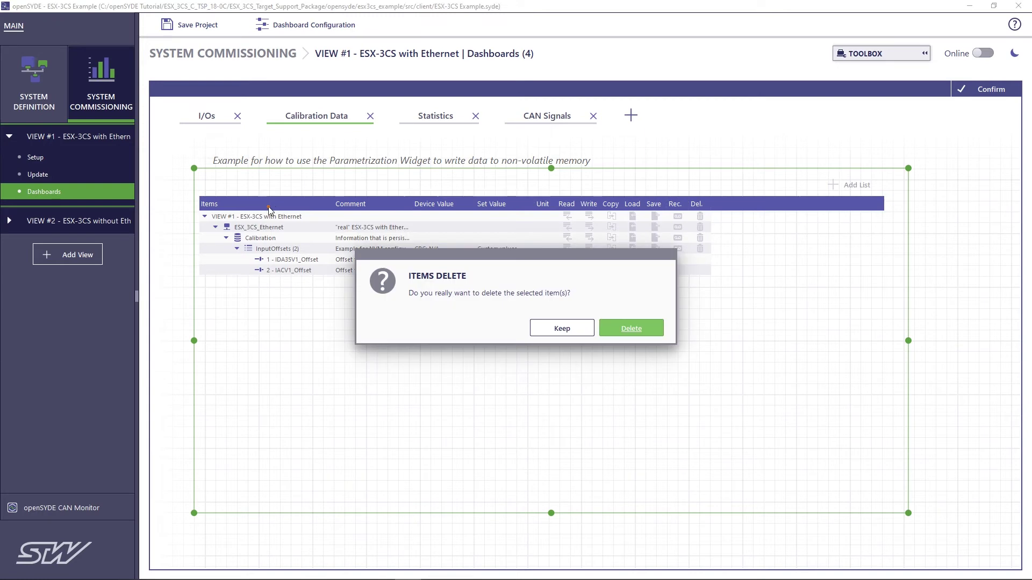
pyautogui.click(640, 329)
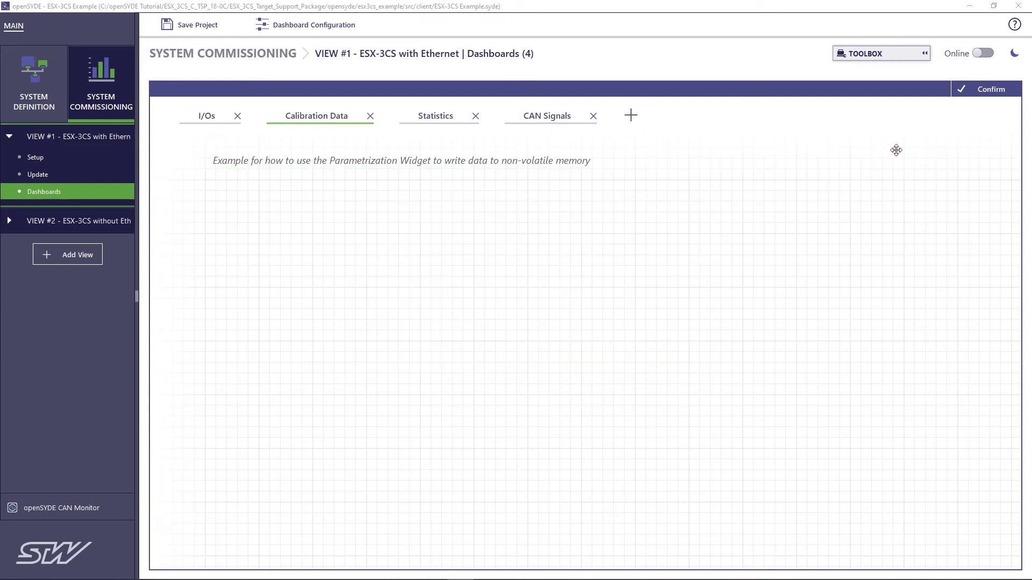
# Place a new Parametrization widget on the Calibration Data dashboard and align it below the example text.
pyautogui.click(925, 53)
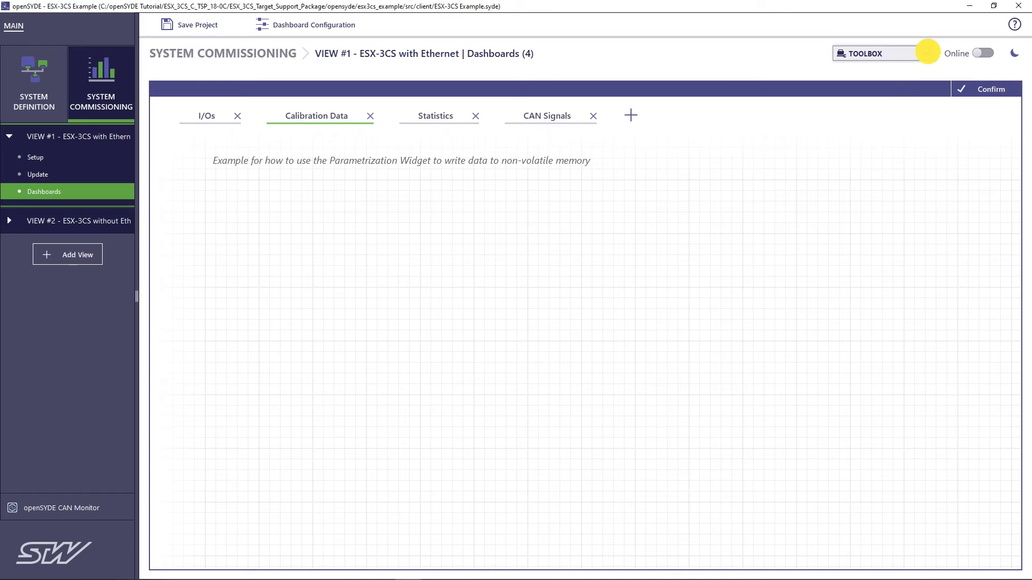
pyautogui.click(845, 203)
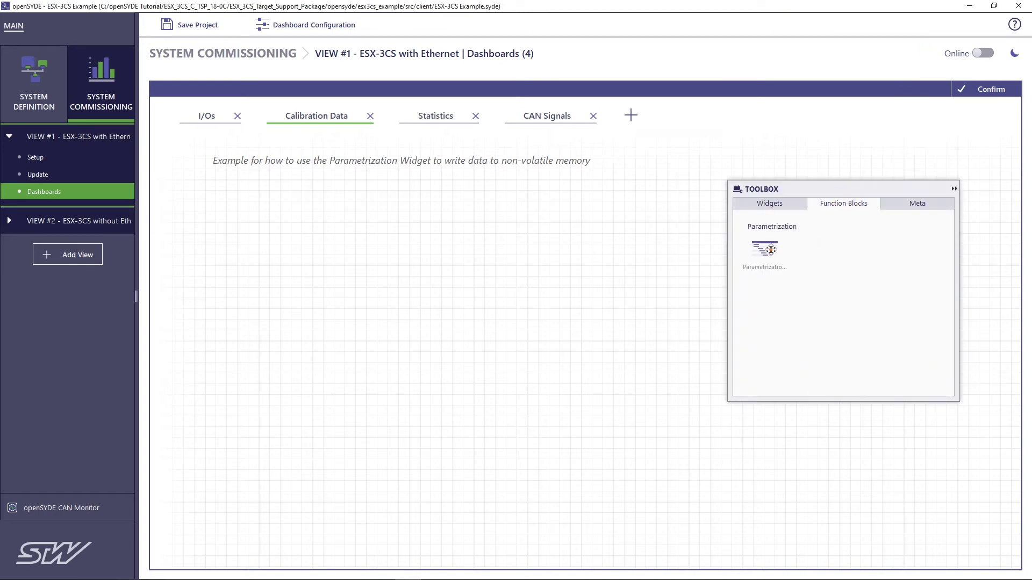
pyautogui.moveTo(760, 266); pyautogui.dragTo(322, 266)
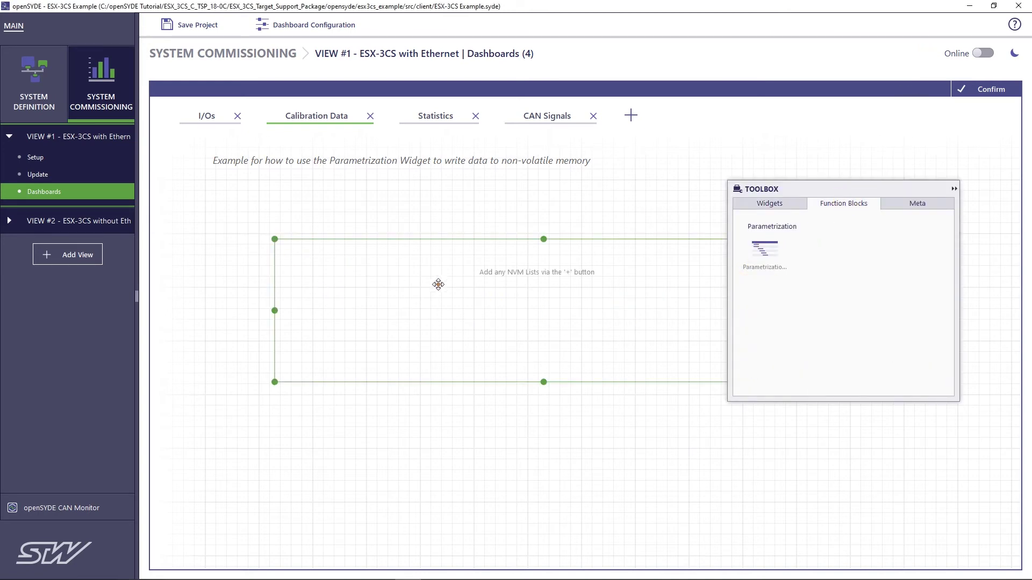
pyautogui.moveTo(630, 239); pyautogui.dragTo(535, 197)
# Add the InputOffsets NVM list from the Calibration datapool to the new parametrization widget and collapse the toolbox.
pyautogui.click(650, 216)
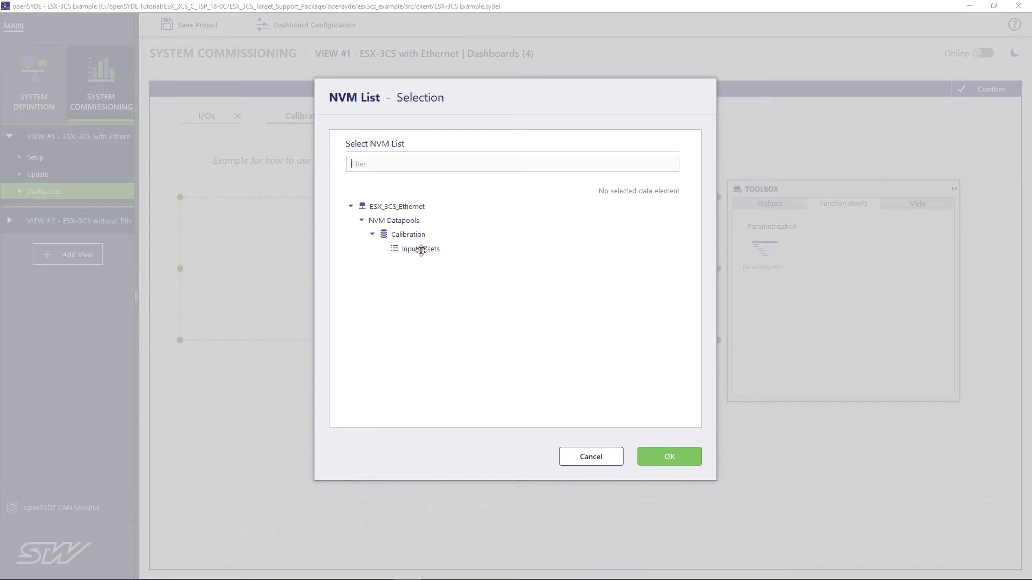
pyautogui.click(420, 249)
pyautogui.click(664, 458)
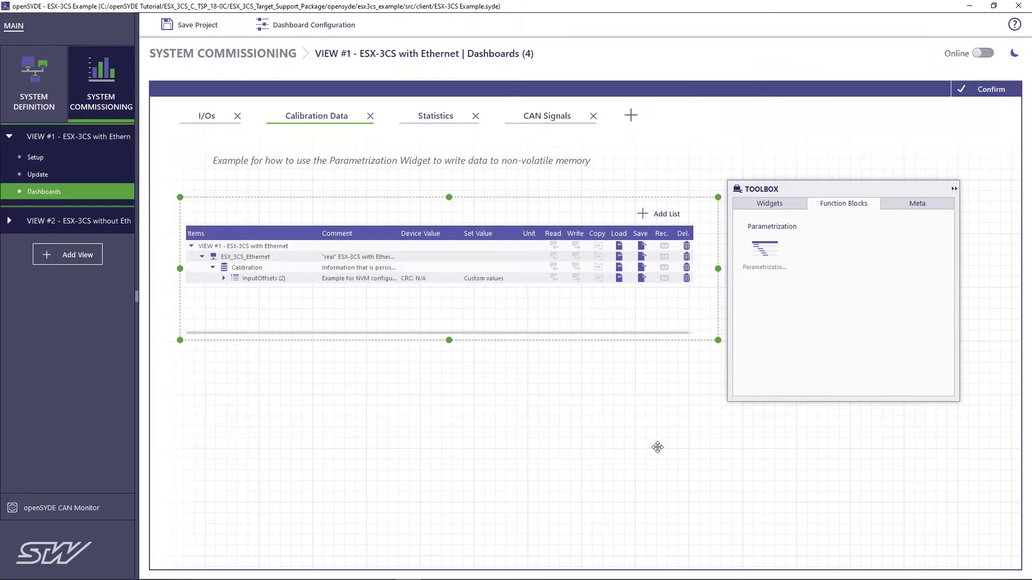
pyautogui.click(954, 189)
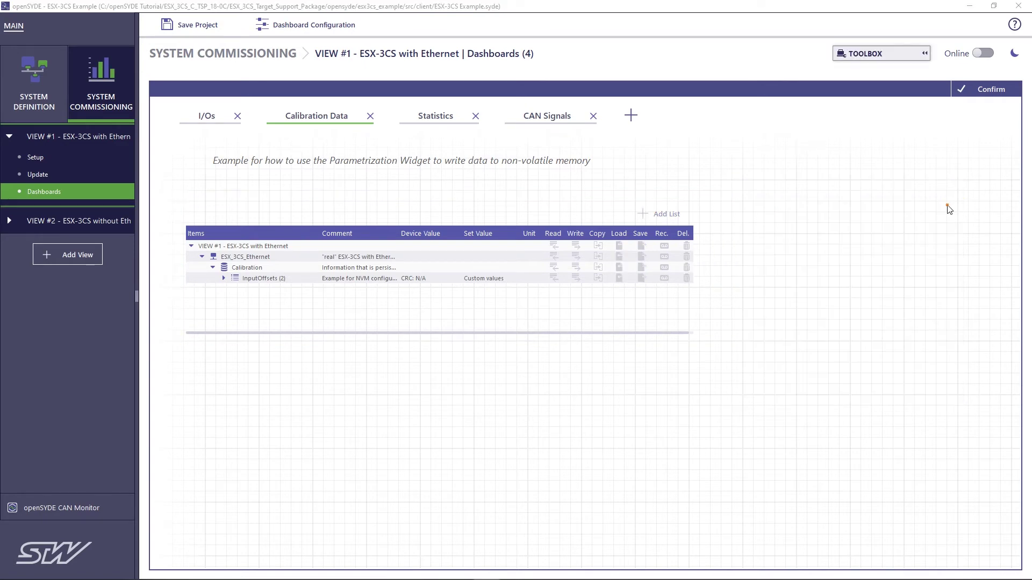
# Confirm the dashboard edits, go online and read the InputOffsets list's values from the device.
pyautogui.click(991, 90)
pyautogui.click(983, 53)
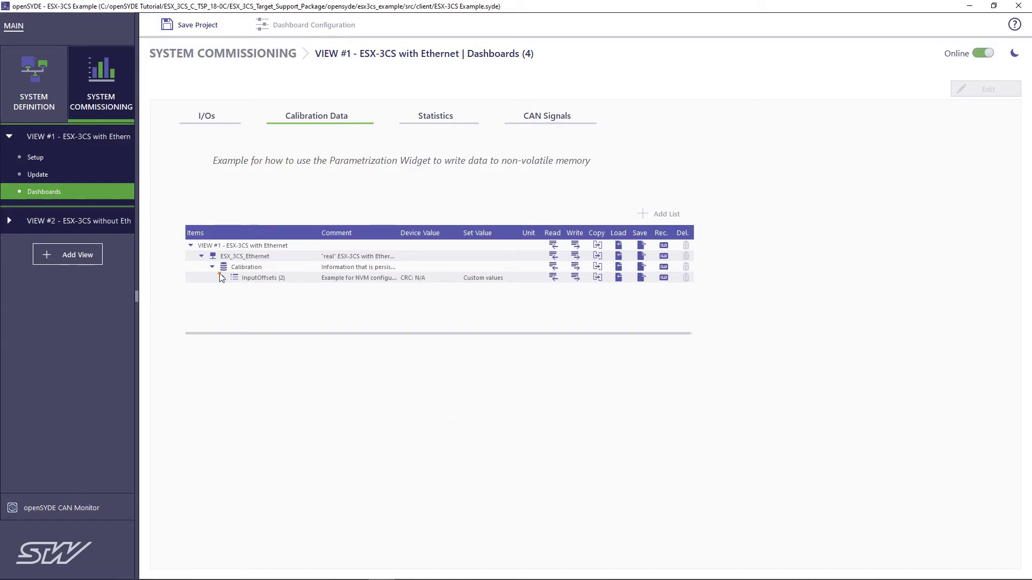
pyautogui.click(224, 279)
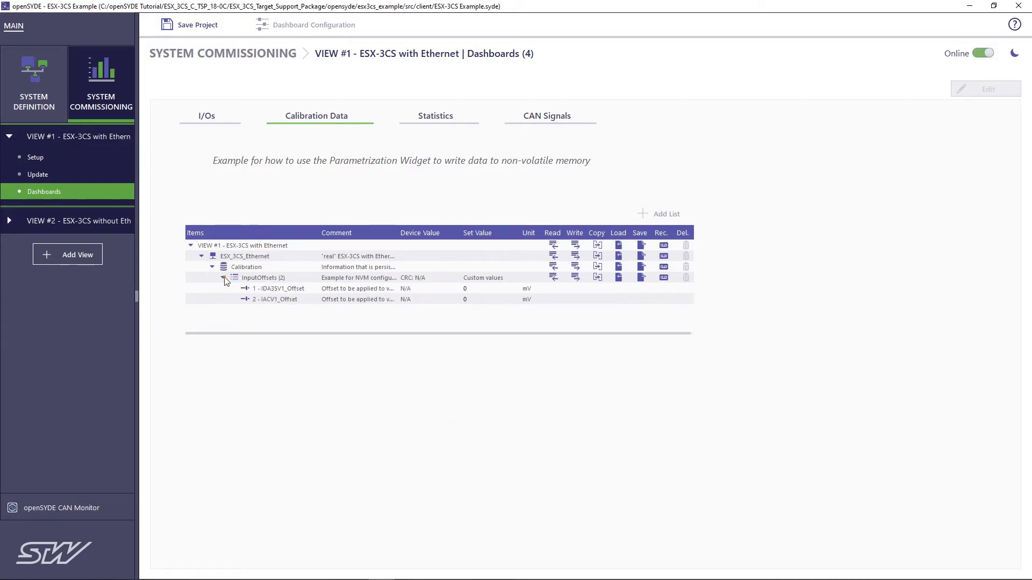
pyautogui.click(554, 278)
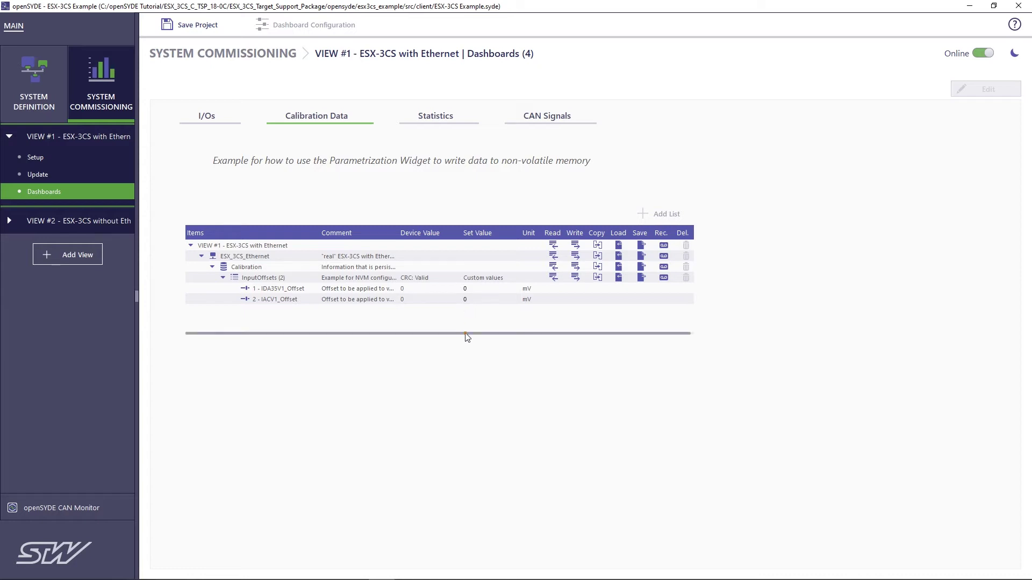
# Set IACV1_Offset to 10 mV and write the InputOffsets list to NVM, confirming the values as valid without triggering the application notification.
pyautogui.doubleClick(470, 300)
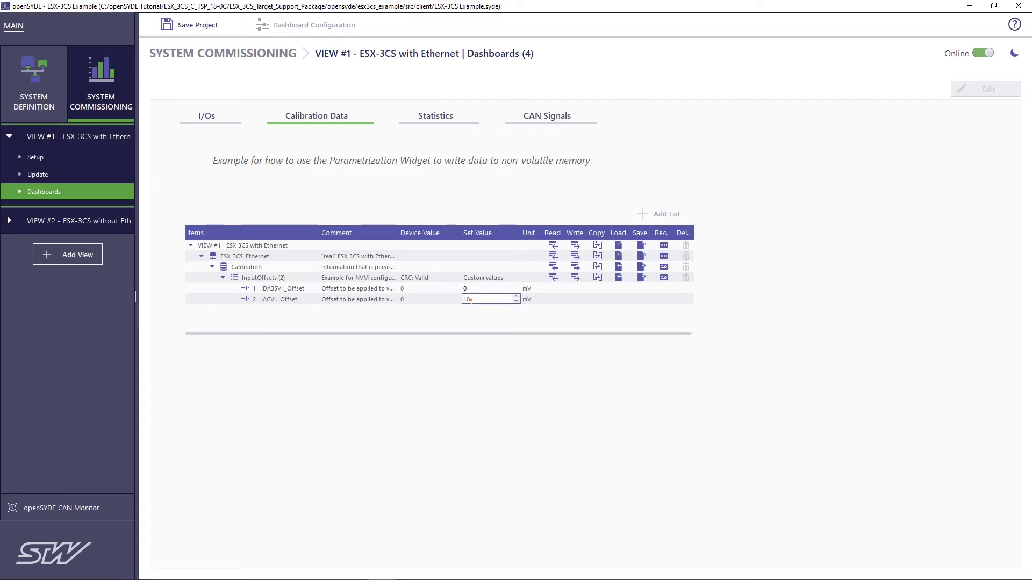
pyautogui.click(574, 275)
pyautogui.click(583, 286)
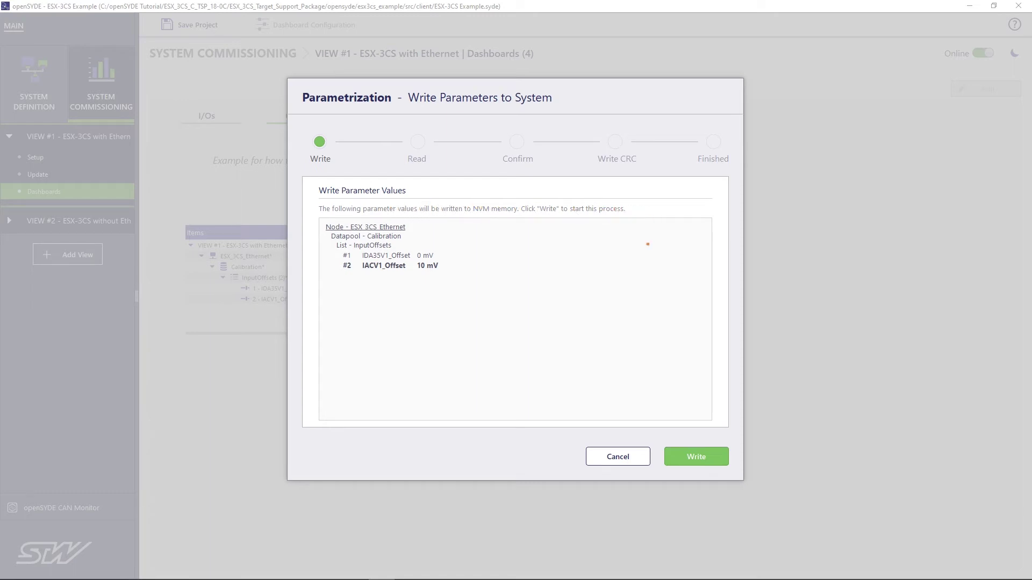
pyautogui.click(700, 459)
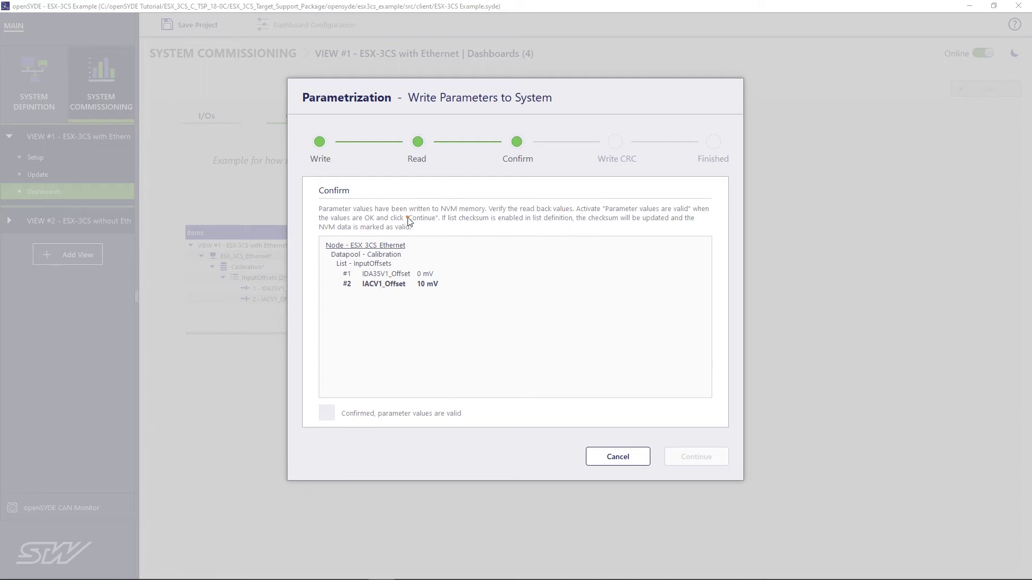
pyautogui.click(329, 412)
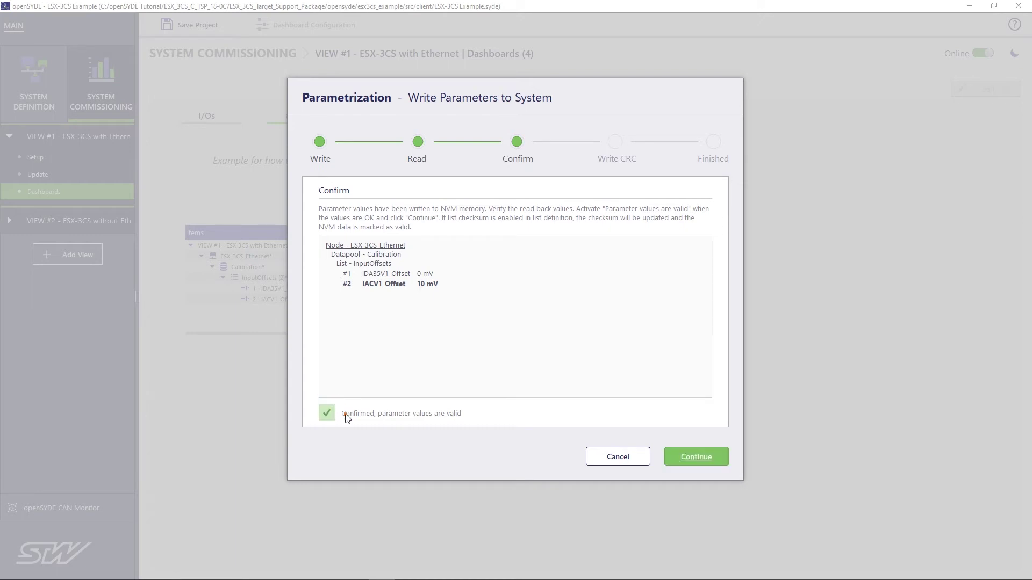
pyautogui.click(693, 458)
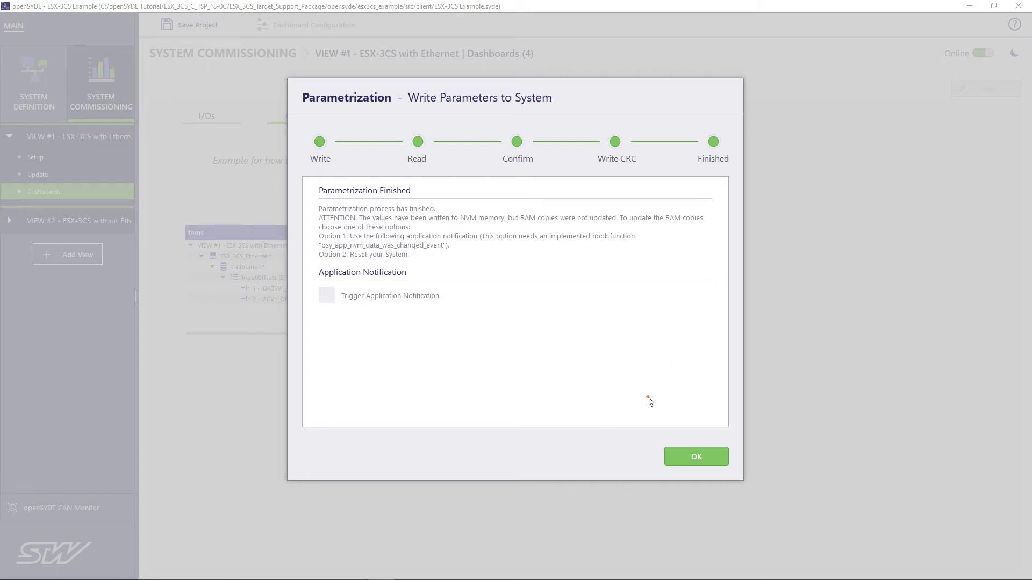
pyautogui.click(684, 457)
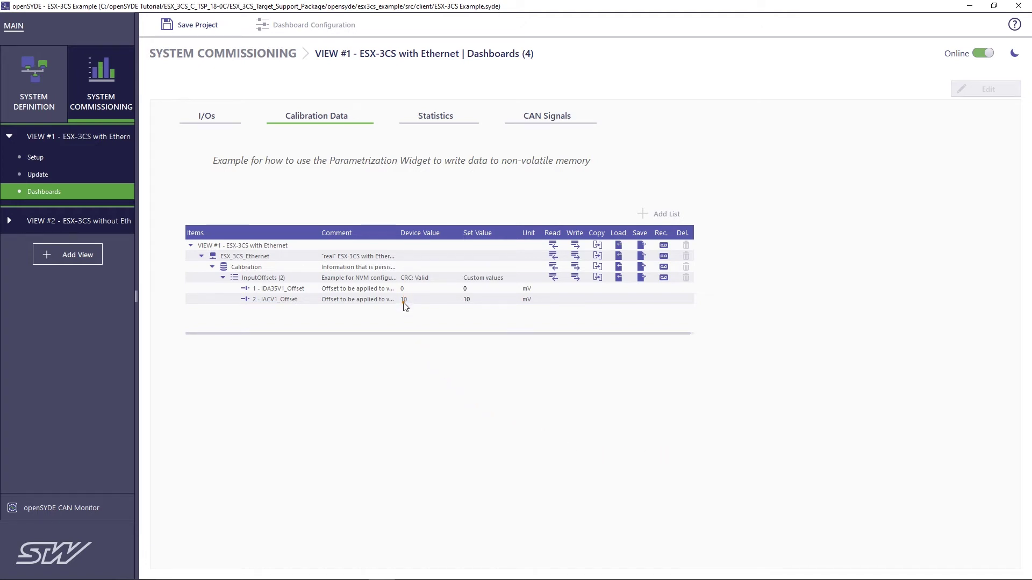
# Read the InputOffsets list back from the device and check the IACV1 offset on the I/Os dashboard.
pyautogui.click(554, 278)
pyautogui.click(201, 115)
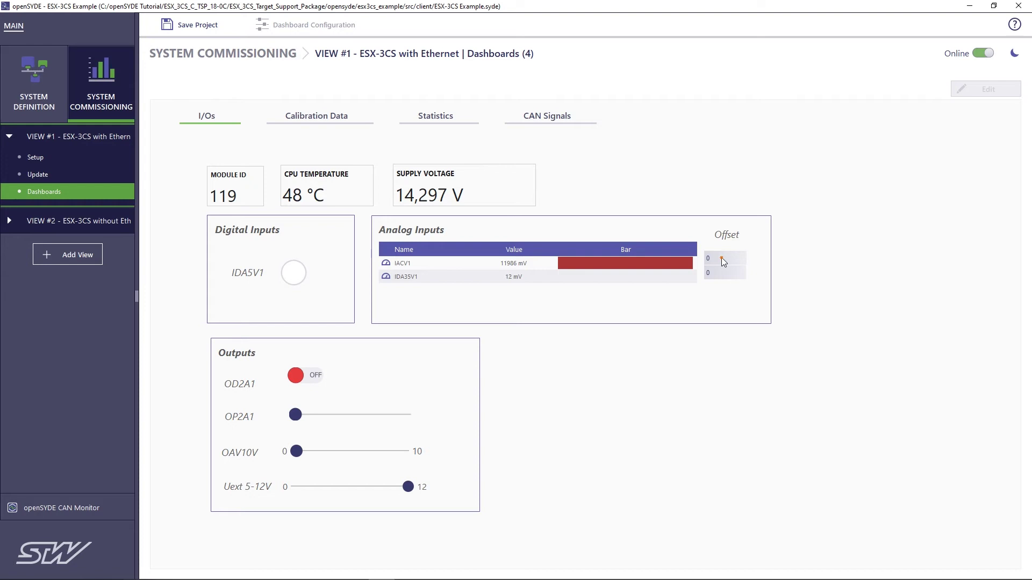
pyautogui.click(317, 119)
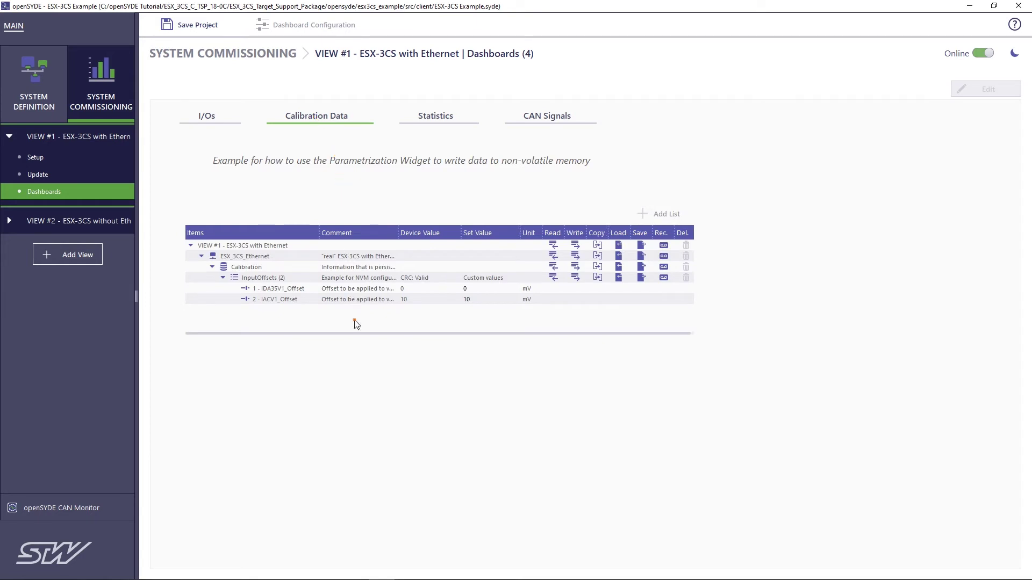
# Set IACV1_Offset to 14 mV and write the InputOffsets list to NVM, confirming the values as valid and triggering the application notification.
pyautogui.doubleClick(467, 302)
pyautogui.press('BackSpace')
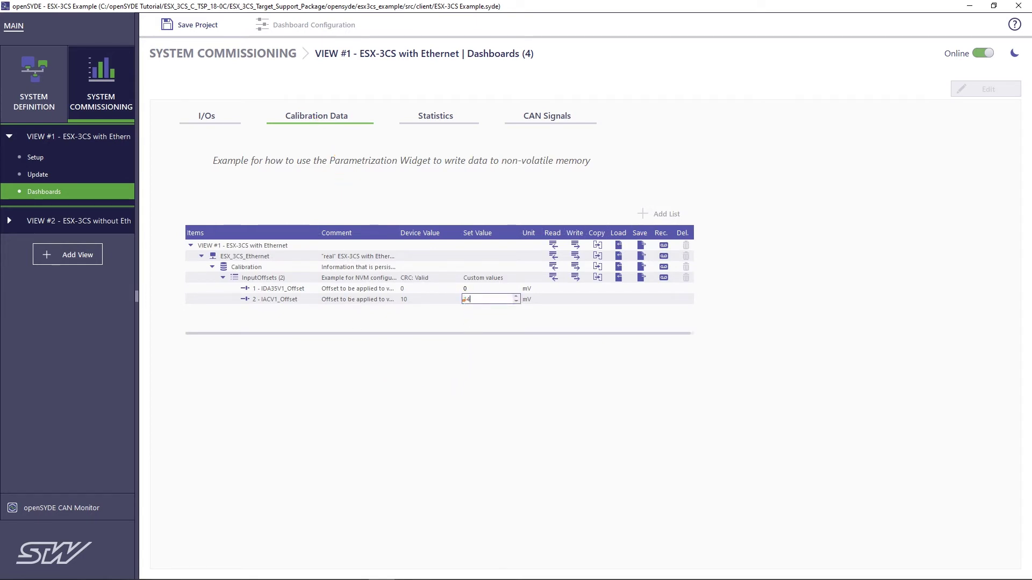
pyautogui.click(575, 278)
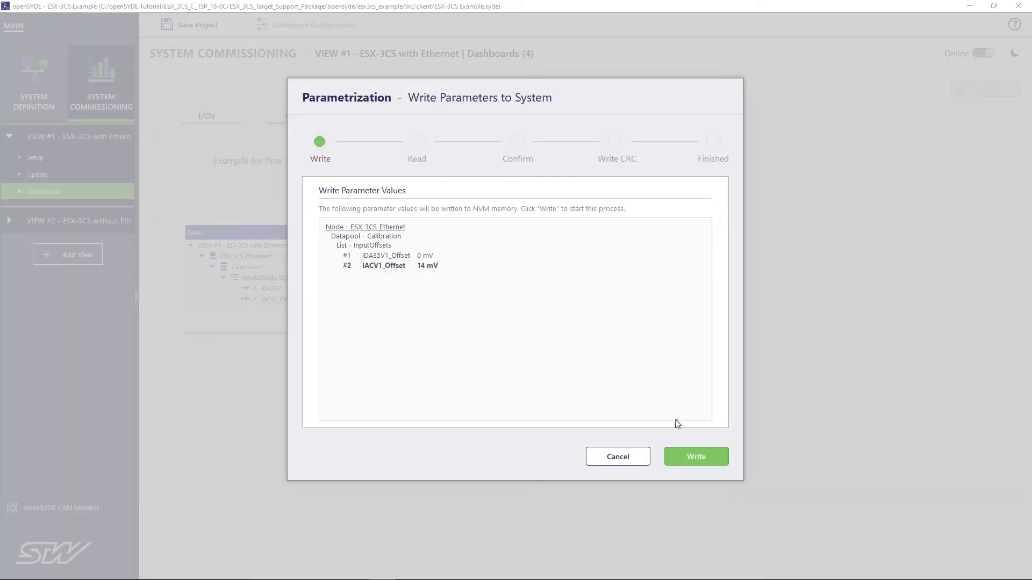
pyautogui.click(690, 454)
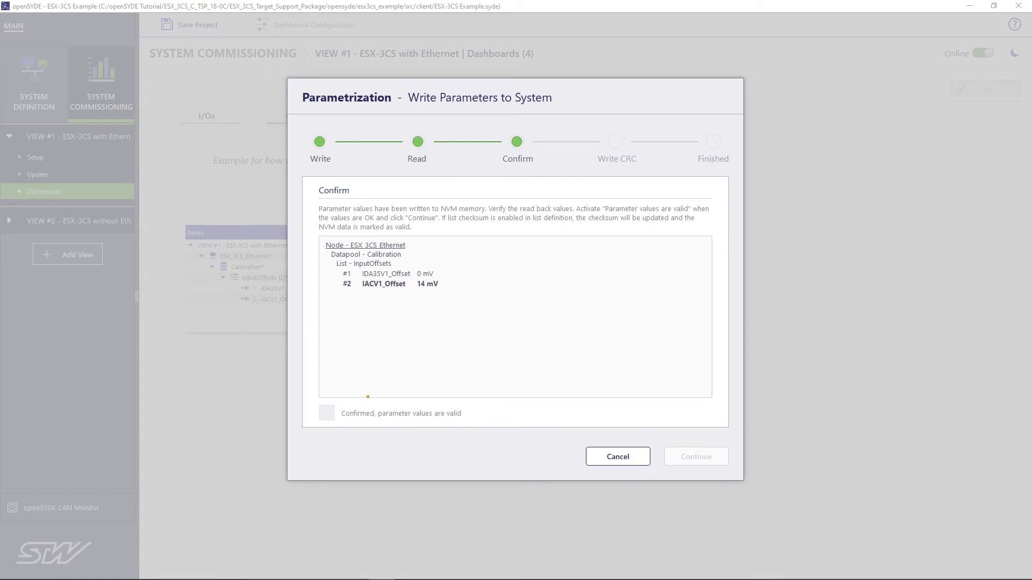
pyautogui.click(328, 411)
pyautogui.click(678, 455)
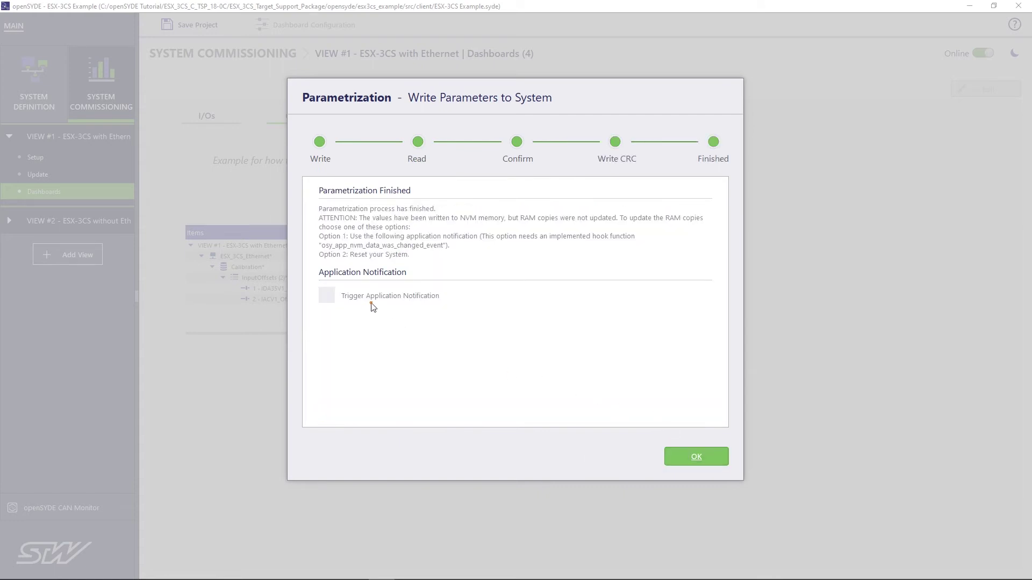
pyautogui.click(328, 297)
pyautogui.click(679, 454)
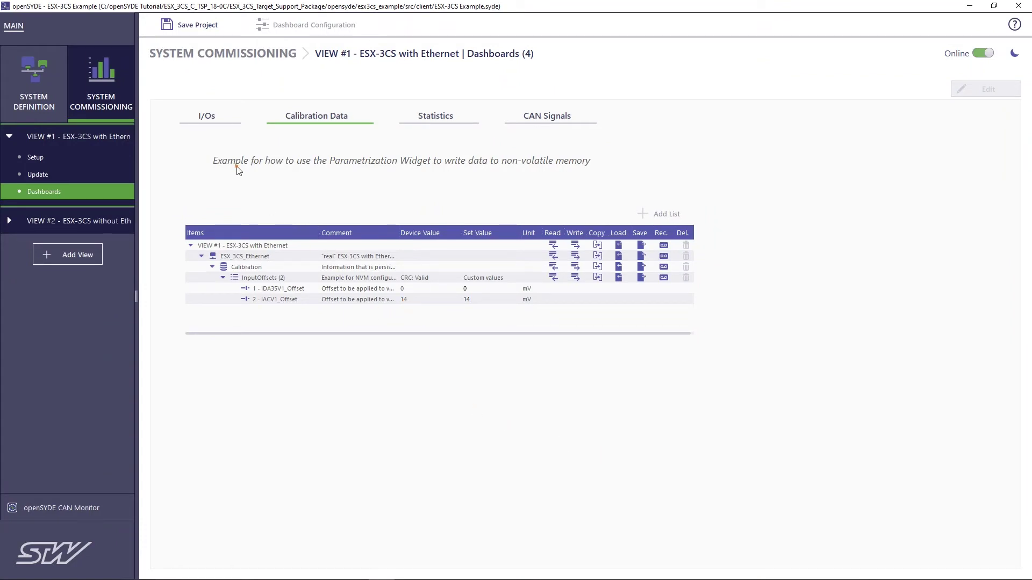
# Check the IACV1 offset and analog input value on the I/Os dashboard, and disconnect from the device.
pyautogui.click(207, 118)
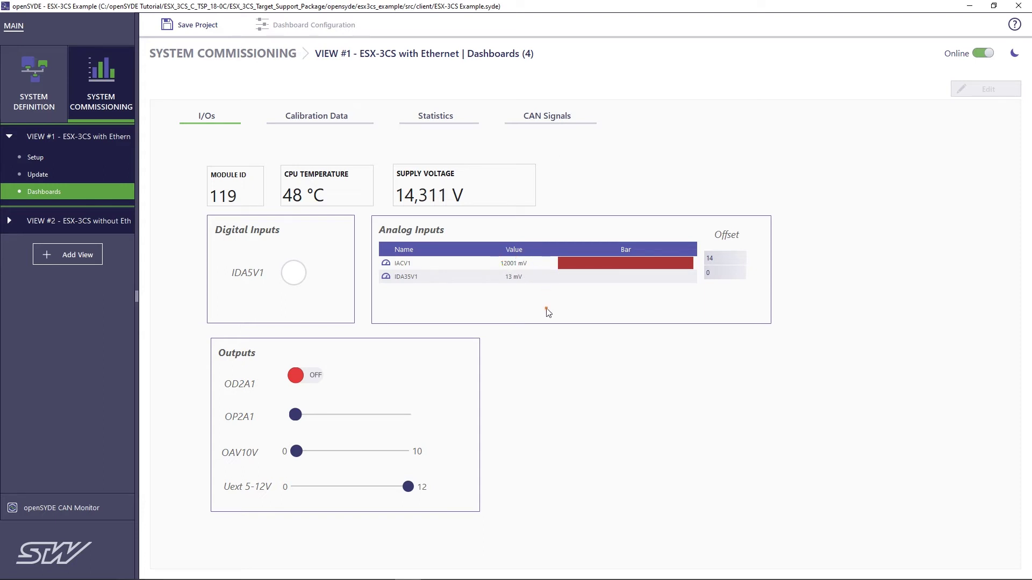
pyautogui.moveTo(409, 490)
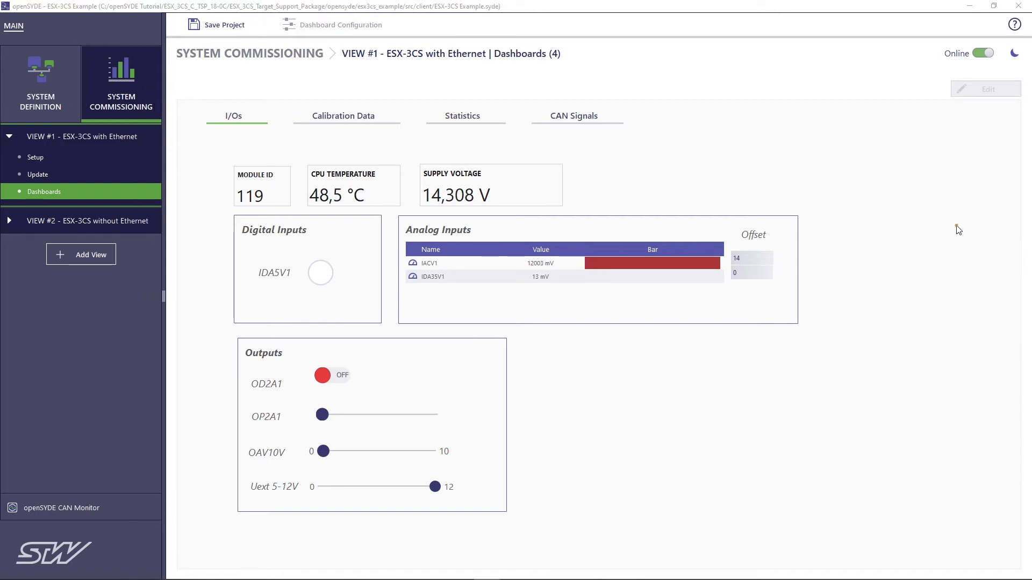
pyautogui.click(984, 53)
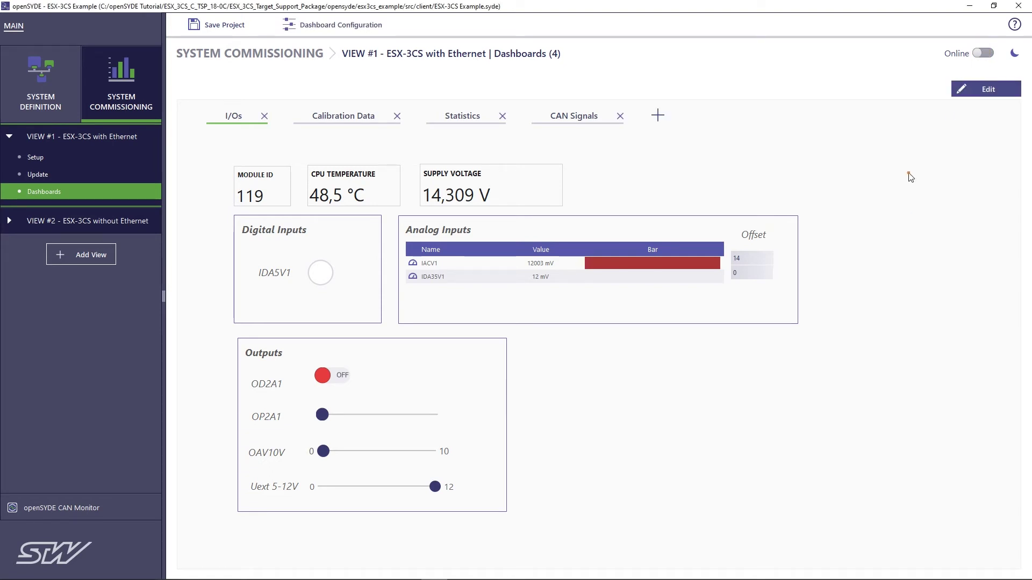
# Examine the file type offered for saving VIEW #1's parameter set from the Calibration Data dashboard, and cancel the save.
pyautogui.click(333, 121)
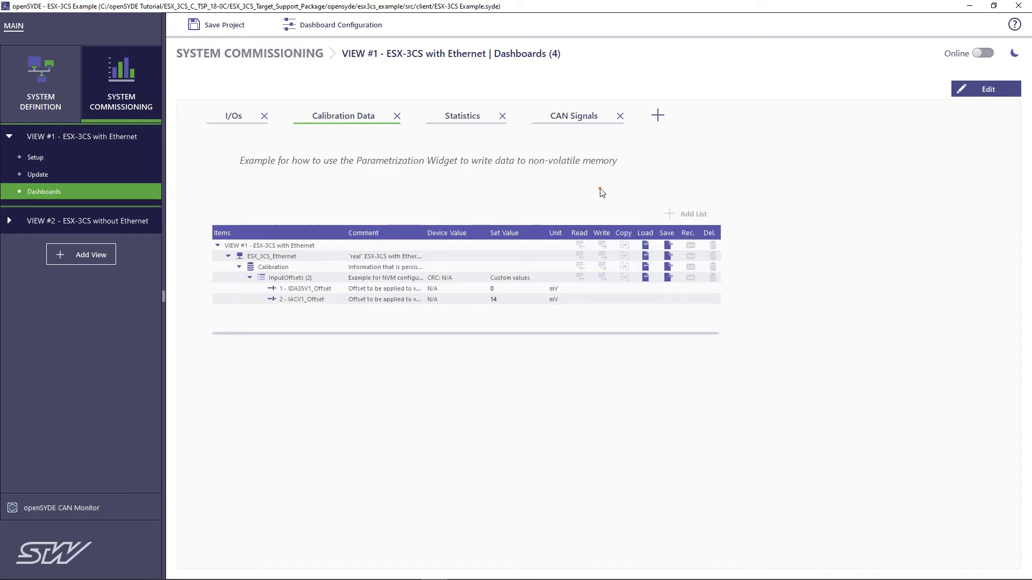
pyautogui.click(668, 245)
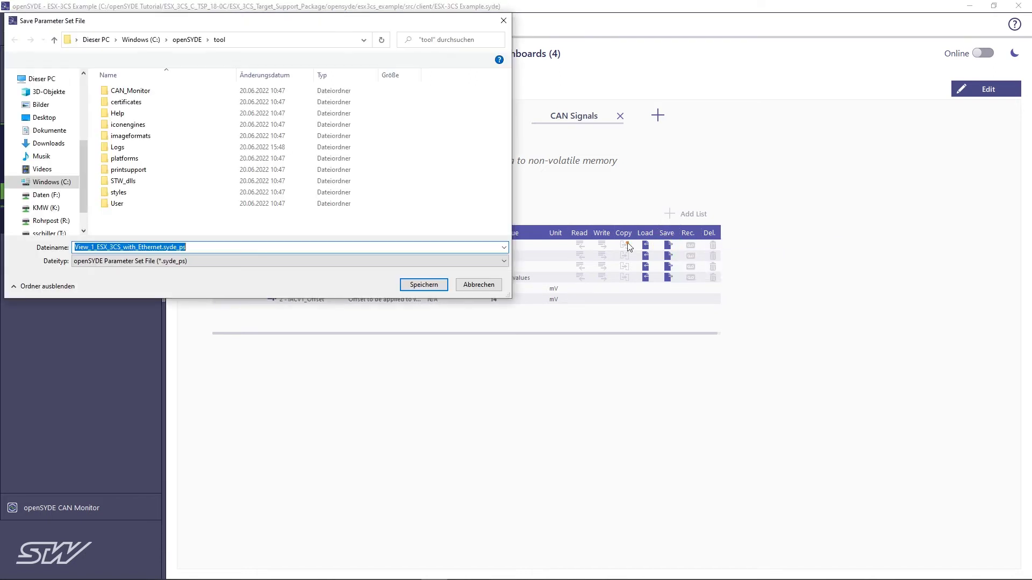
pyautogui.click(220, 260)
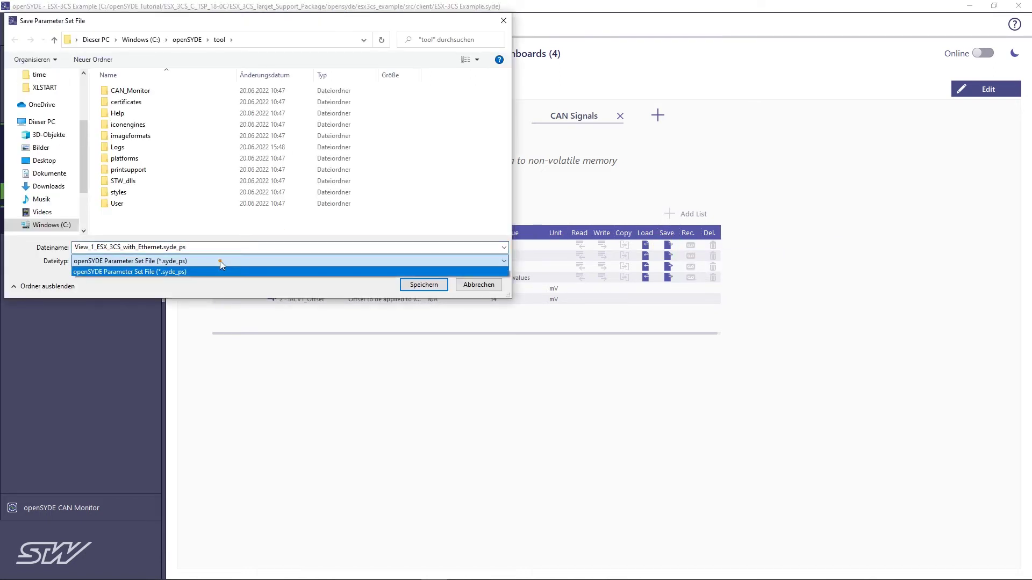
pyautogui.click(222, 268)
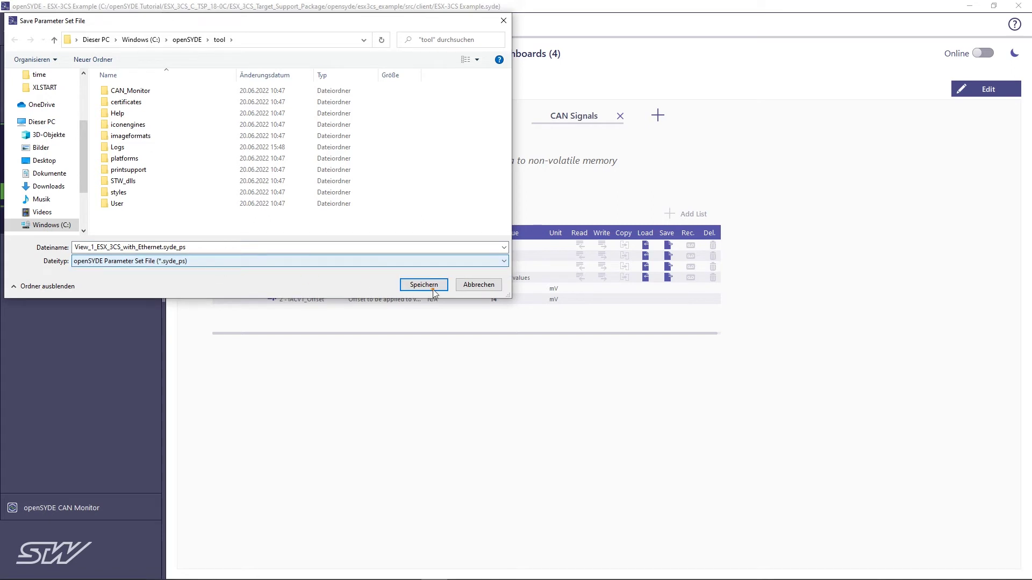
pyautogui.click(479, 285)
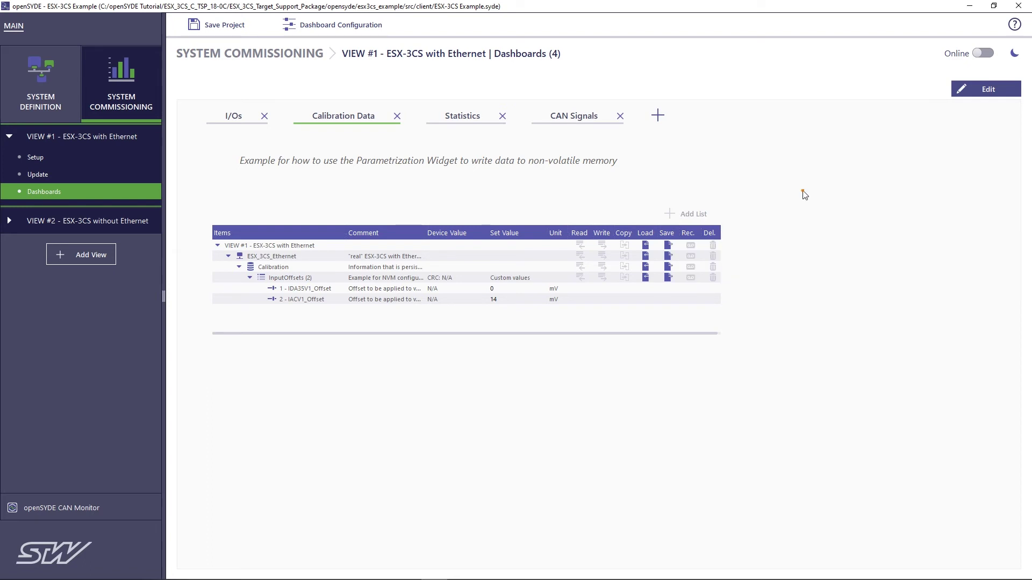
# Go online and start recording the InputOffsets list, with C:/openSYDE Tutorial/ParameterSetImage.syde_psi as the target file.
pyautogui.click(989, 58)
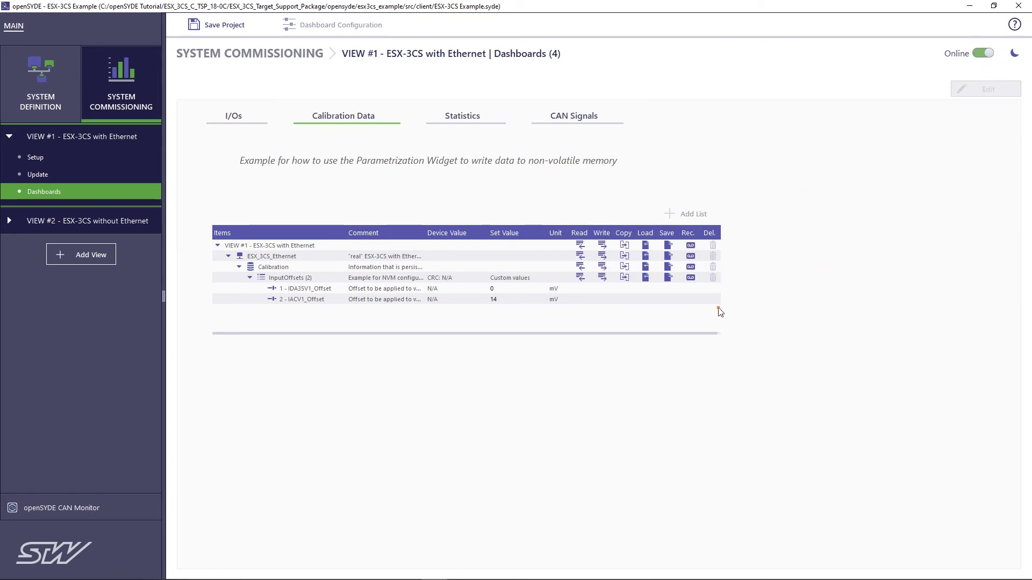
pyautogui.click(691, 278)
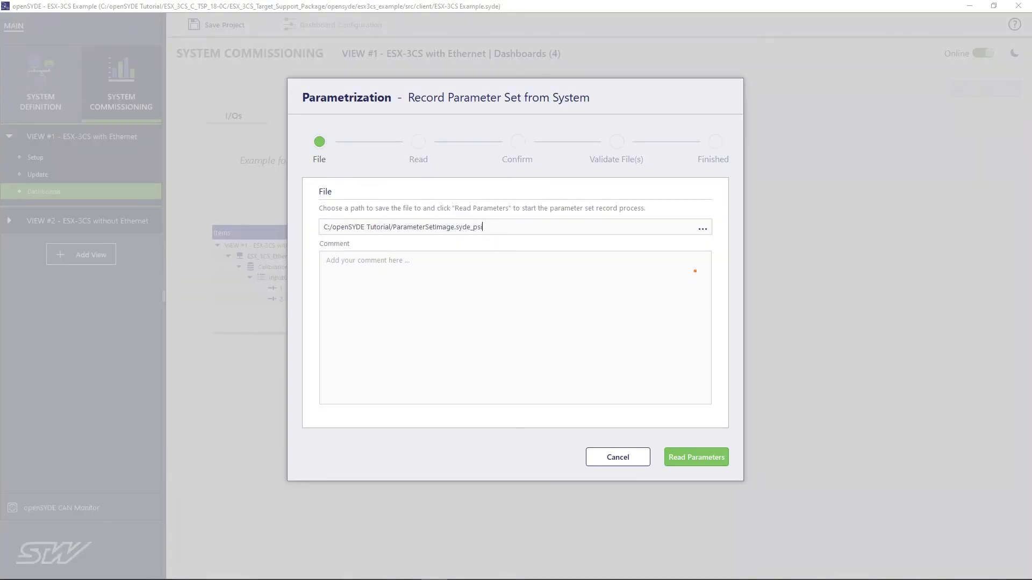
pyautogui.click(702, 228)
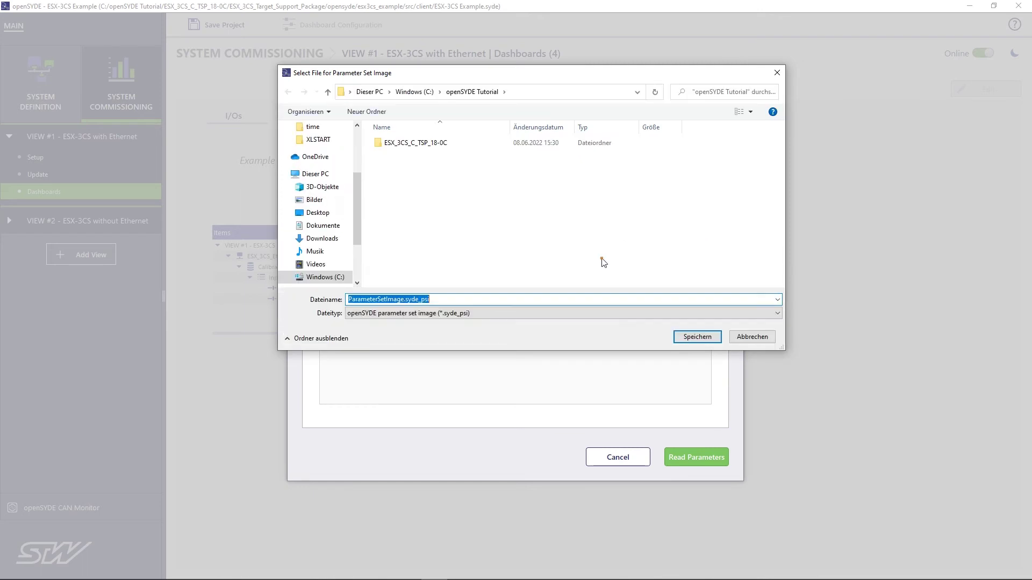
pyautogui.click(491, 315)
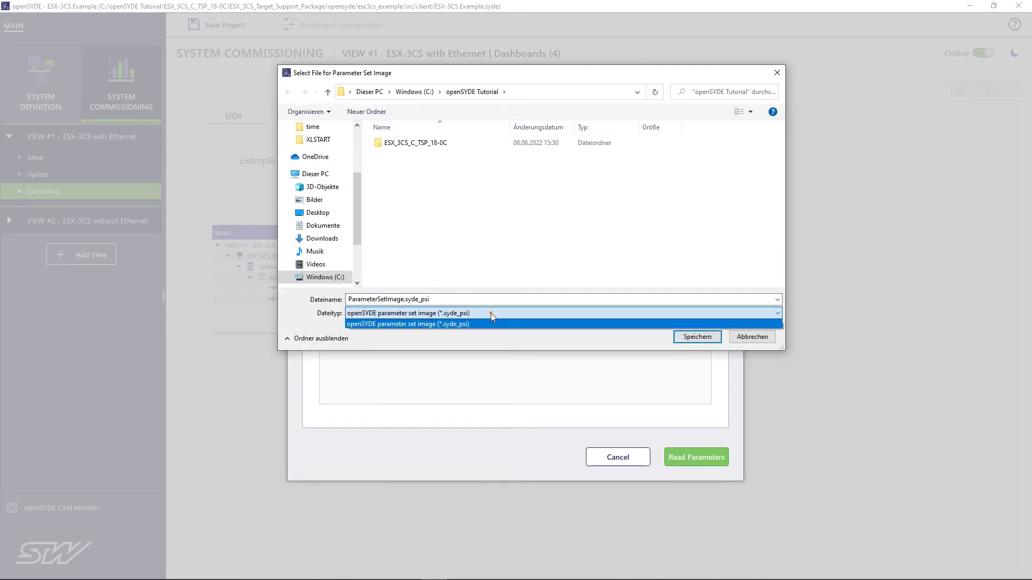
pyautogui.click(491, 313)
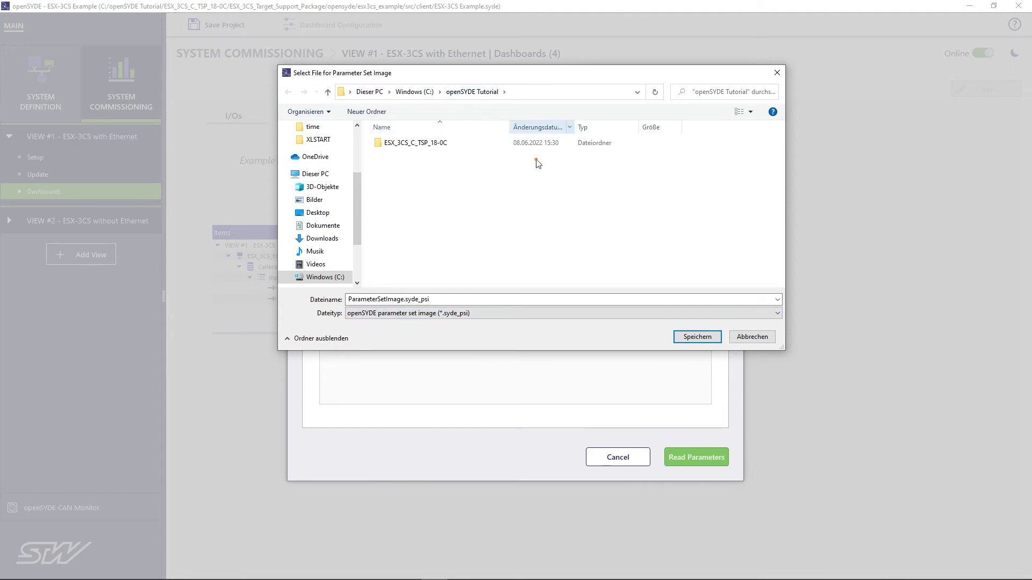
pyautogui.click(690, 338)
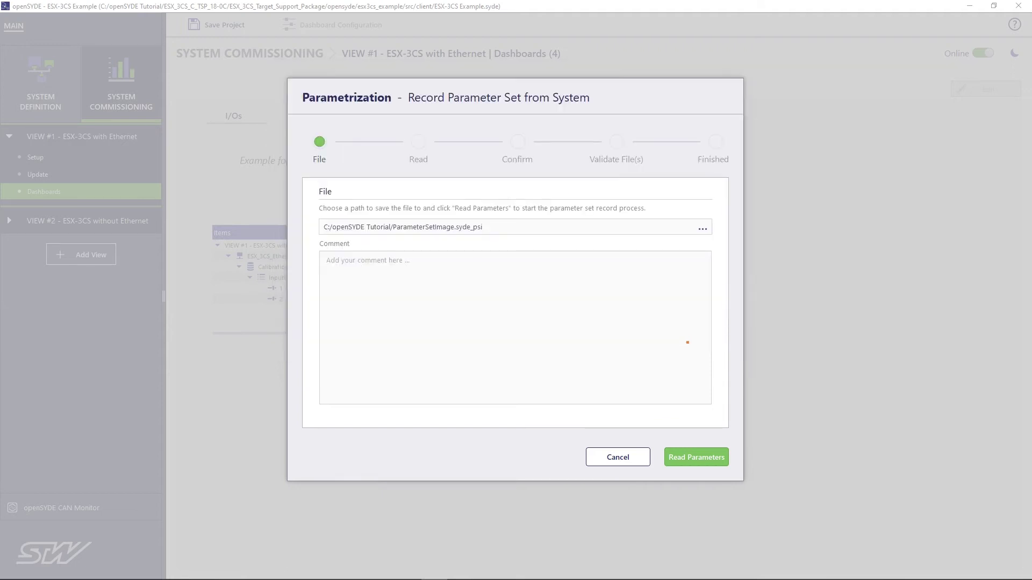
# Read the parameters into the image file, confirm that all required parameter lists are included and validate the file.
pyautogui.click(700, 458)
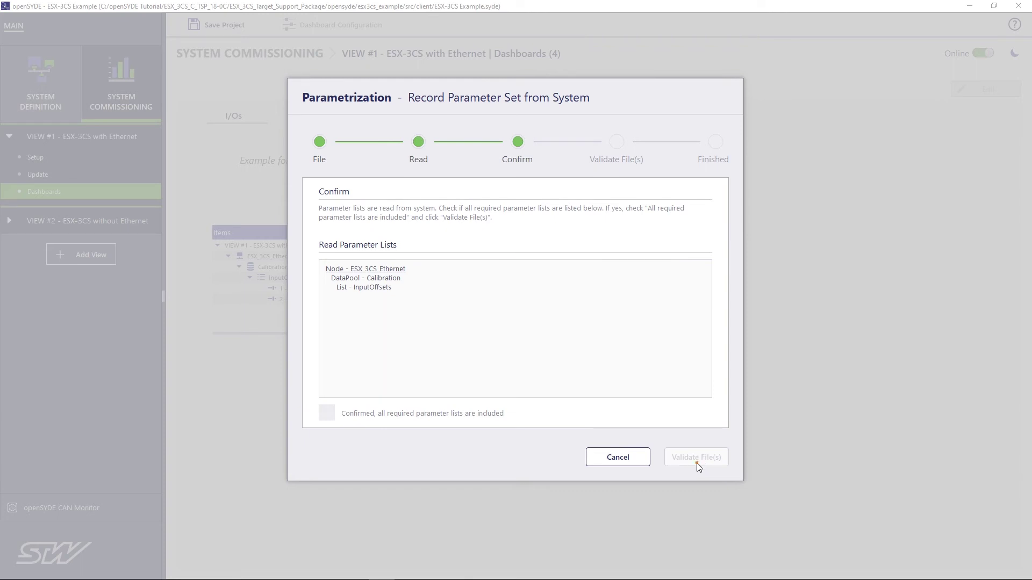
pyautogui.click(327, 414)
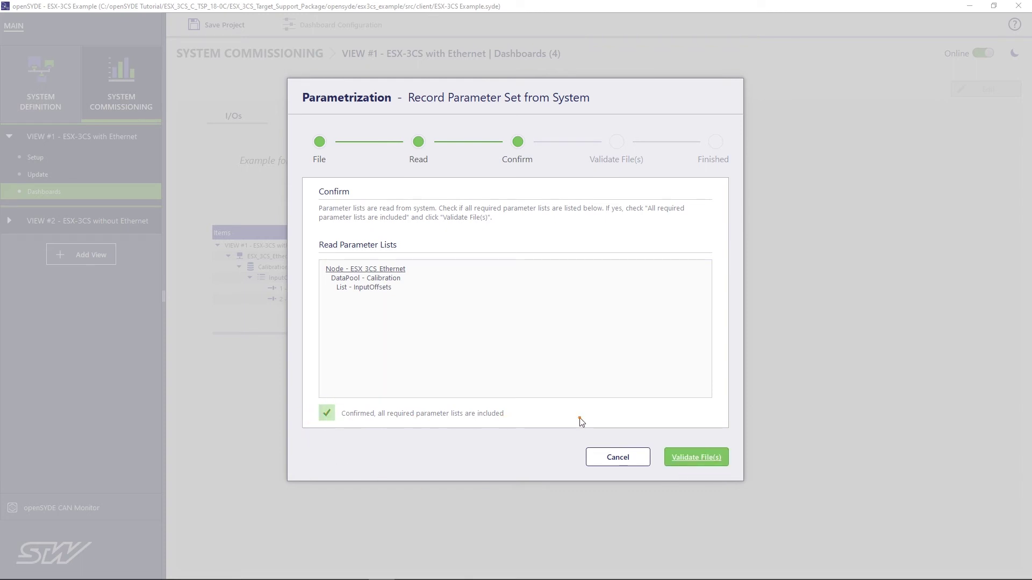
pyautogui.click(697, 459)
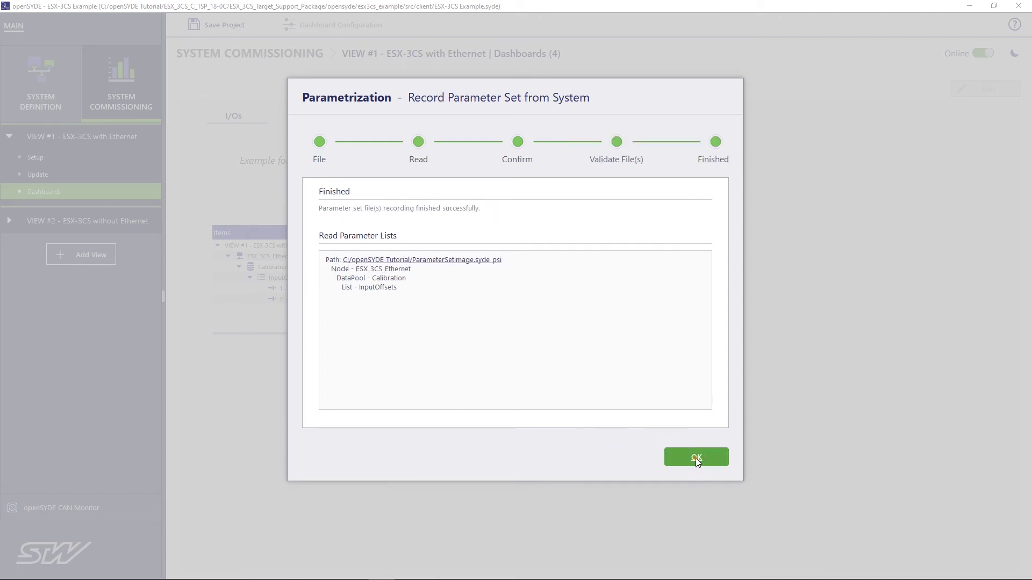
pyautogui.click(696, 459)
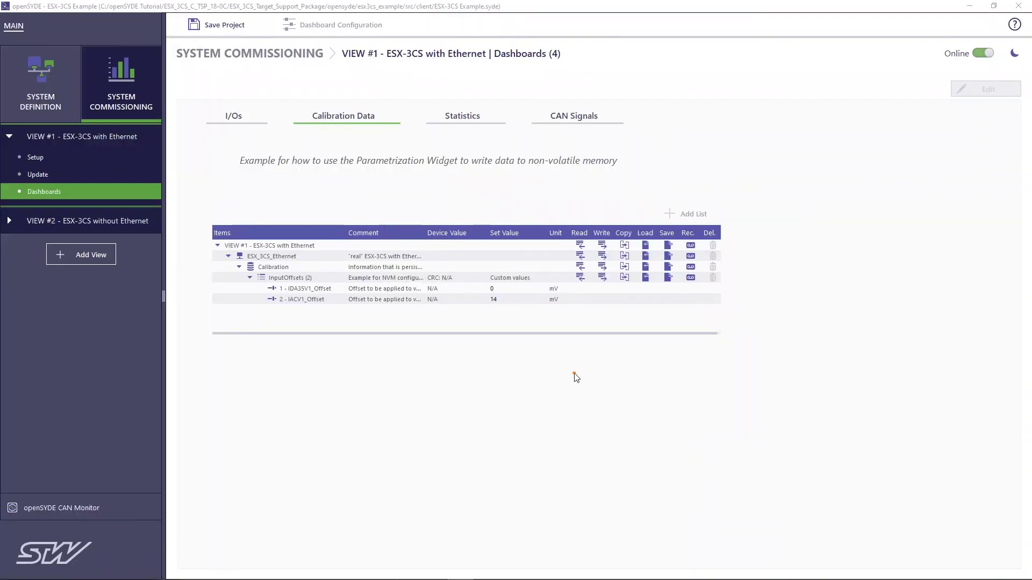
# Set the IACV1_Offset parameter's set value to 0 mV in the InputOffsets list.
pyautogui.doubleClick(491, 300)
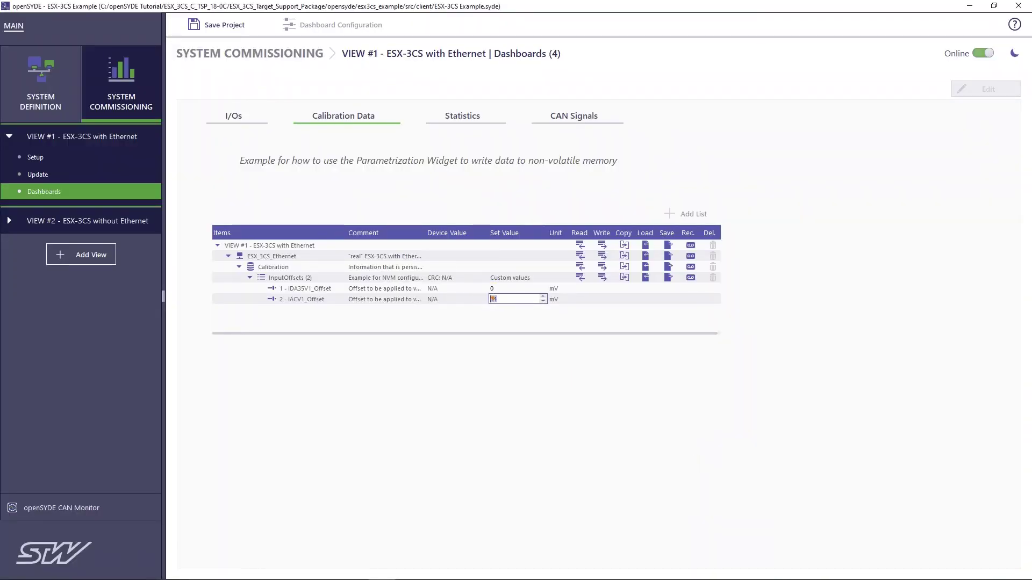
pyautogui.write('0')
pyautogui.press('Return')
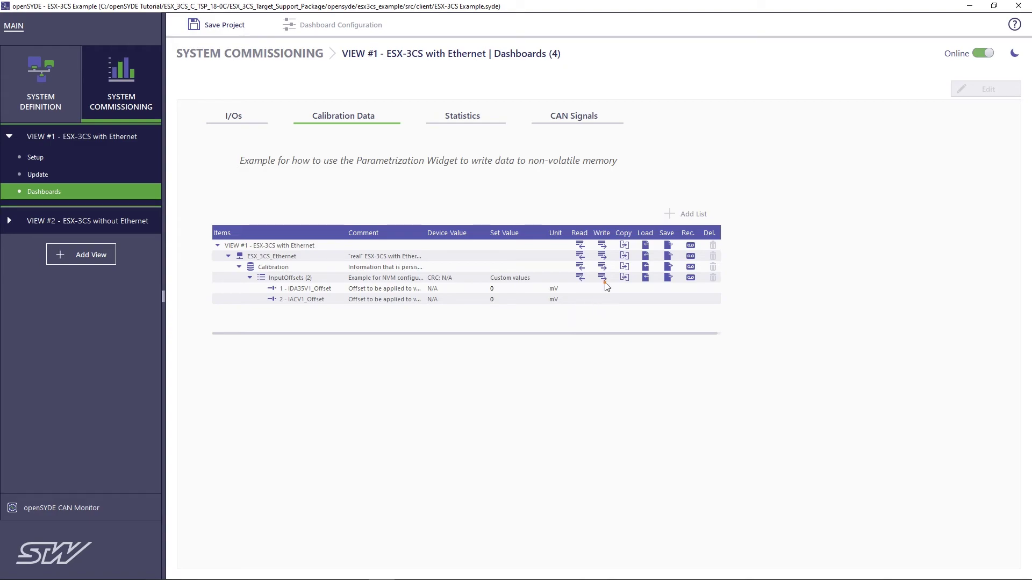
# Write the InputOffsets list to NVM memory, confirm the parameter values as valid and trigger the application notification.
pyautogui.click(603, 277)
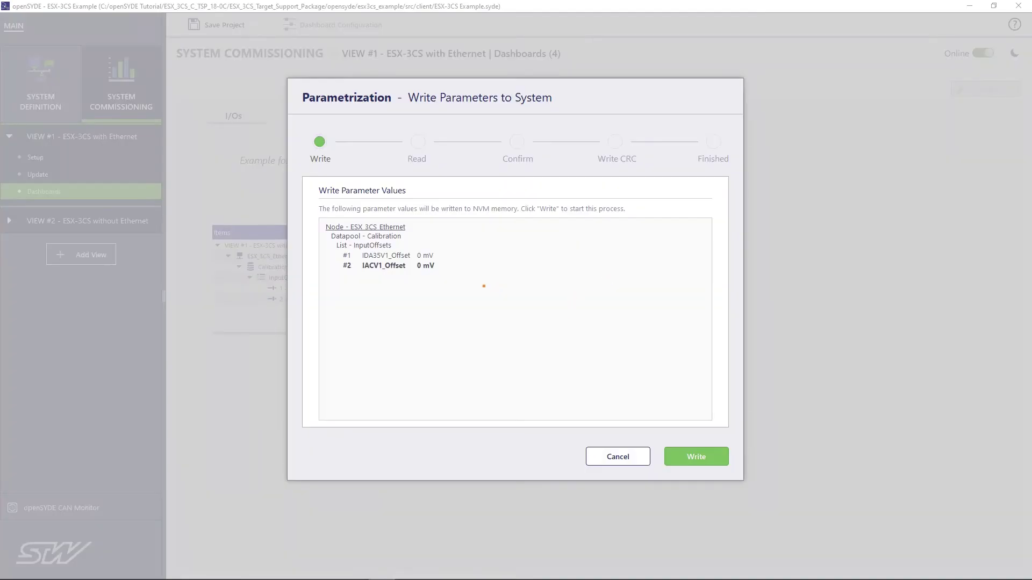
pyautogui.click(686, 450)
pyautogui.click(326, 409)
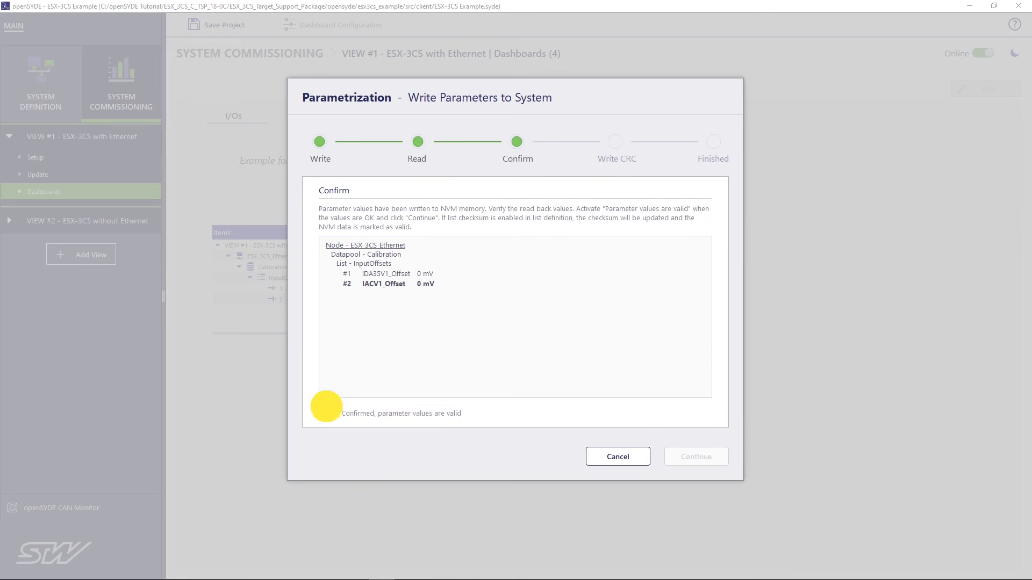
pyautogui.click(699, 456)
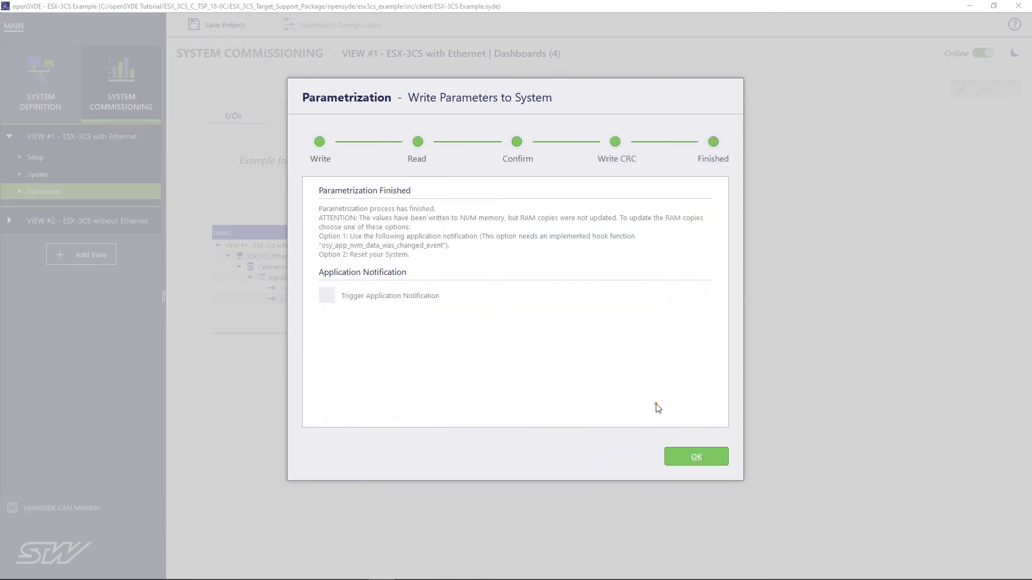
pyautogui.click(328, 296)
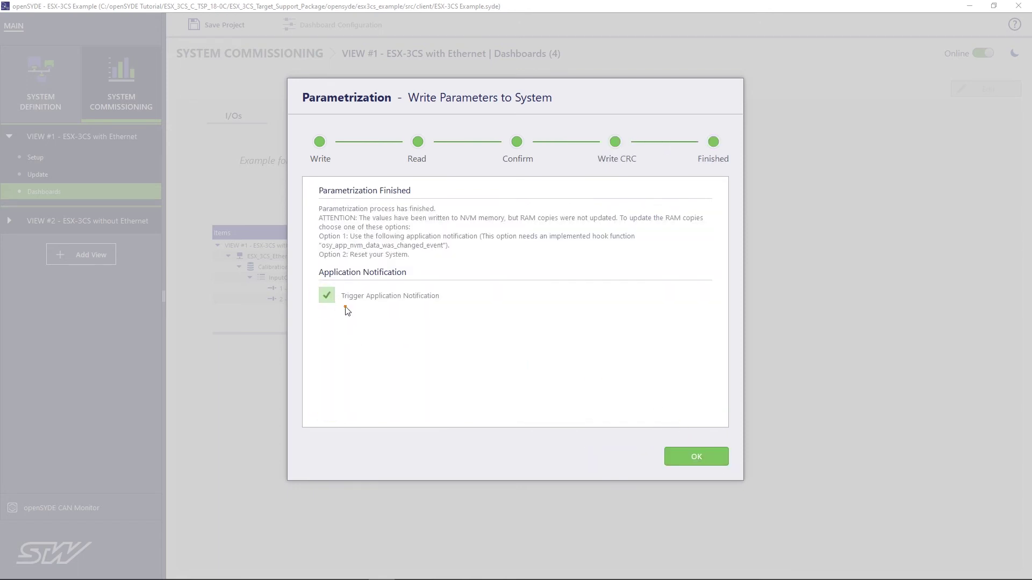
pyautogui.click(695, 456)
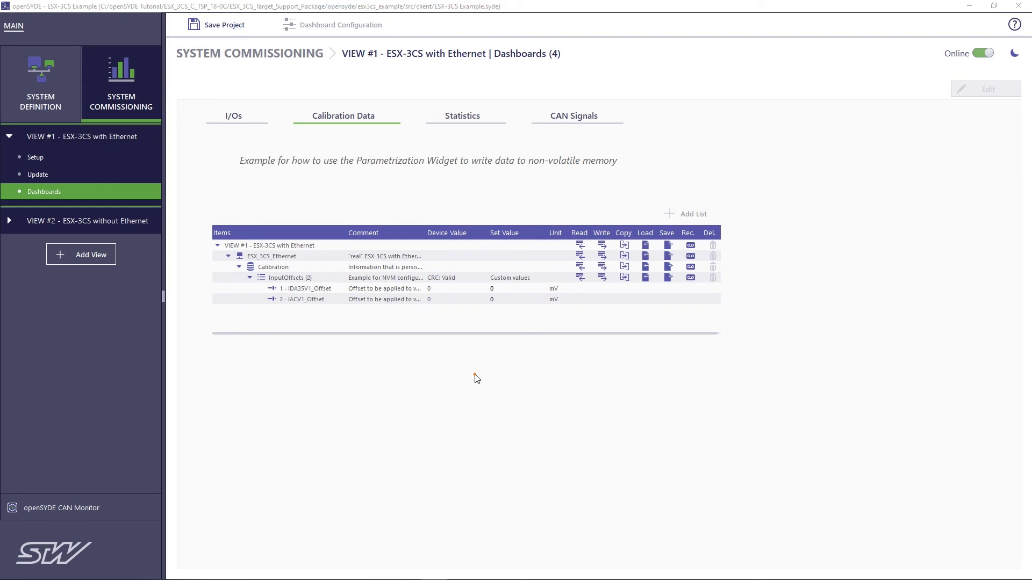
# Set the Uext 5-12V output to 12 on the I/Os dashboard and check the IACV1 value and offset.
pyautogui.click(234, 116)
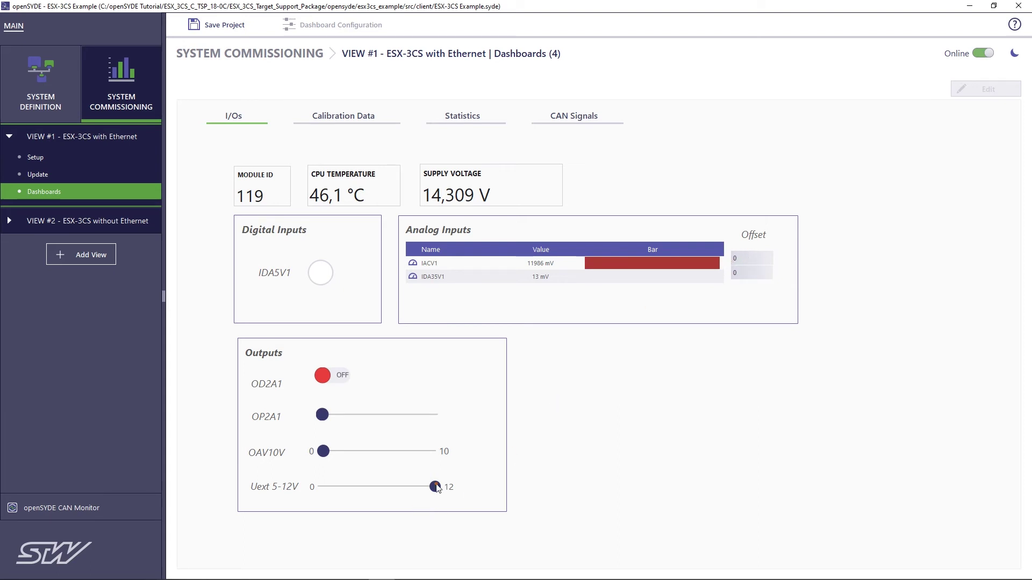
pyautogui.moveTo(435, 486)
pyautogui.mouseDown()
pyautogui.moveTo(409, 484)
pyautogui.moveTo(445, 487)
pyautogui.mouseUp()
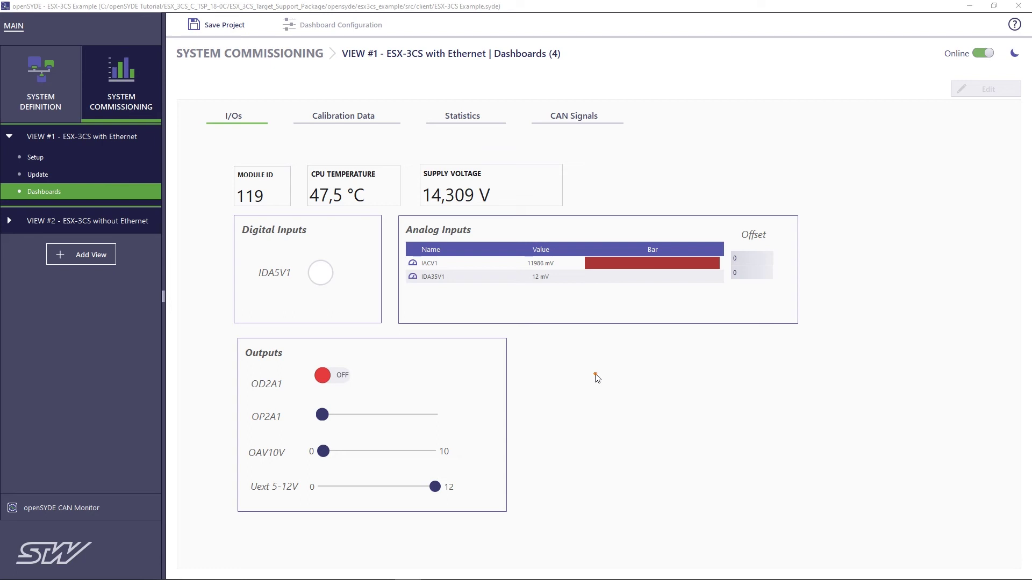
# Start adding an optional file to ESX_3CS_Ethernet's update package, with openSYDE parameter set image (*.syde_psi) as the file type.
pyautogui.click(40, 171)
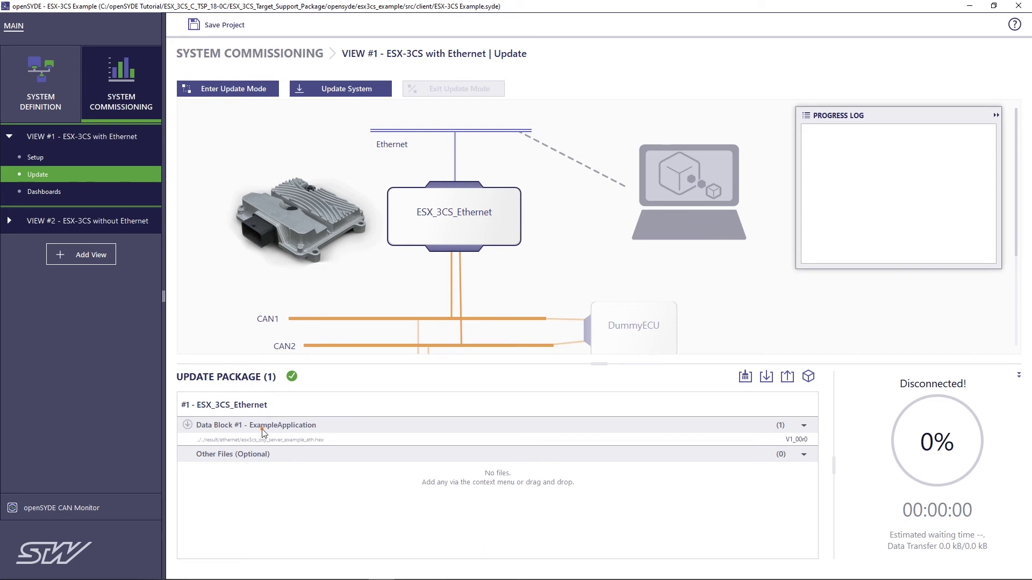
pyautogui.click(282, 440)
pyautogui.moveTo(282, 440)
pyautogui.rightClick(495, 475)
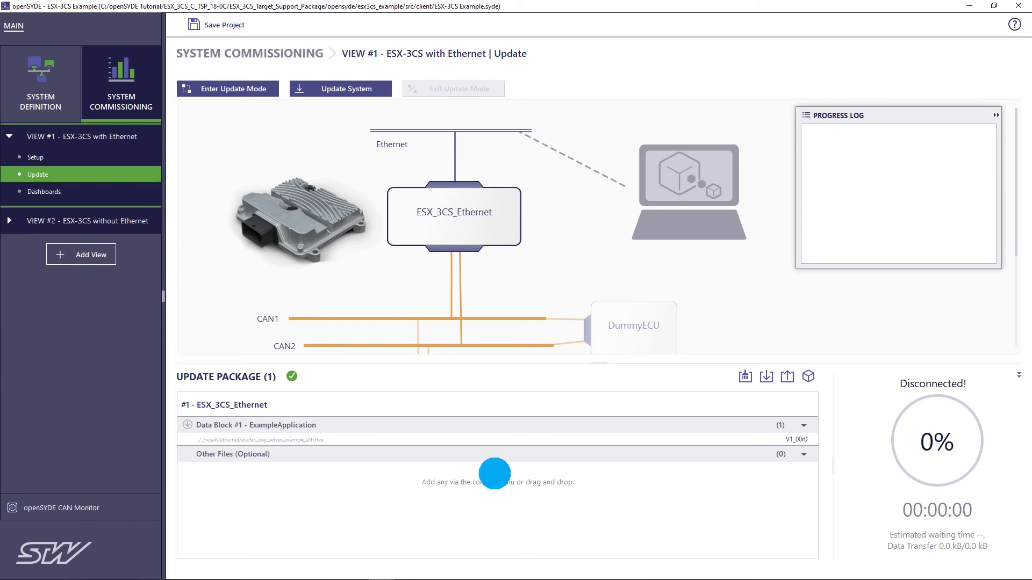
pyautogui.click(519, 489)
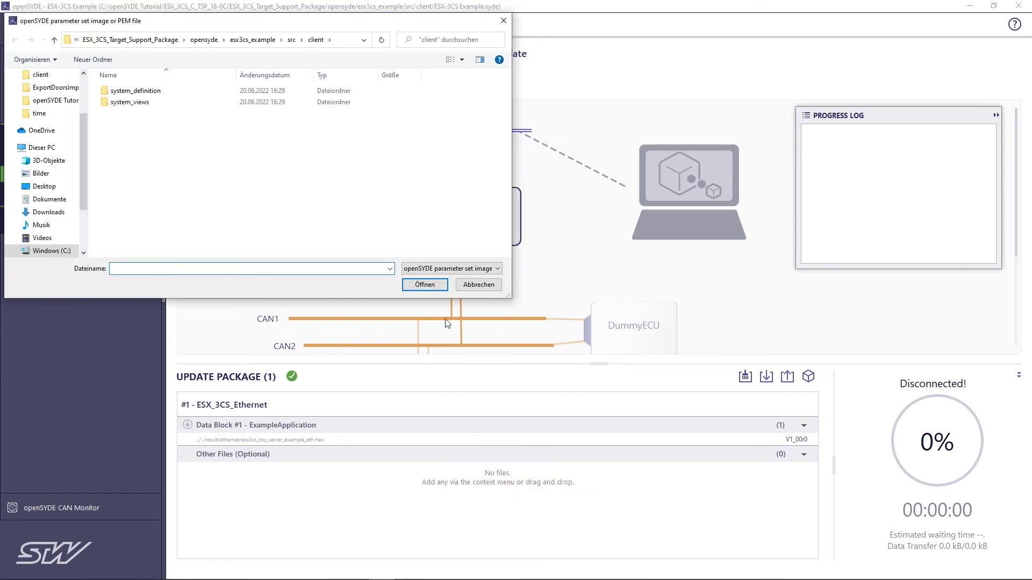
pyautogui.click(439, 268)
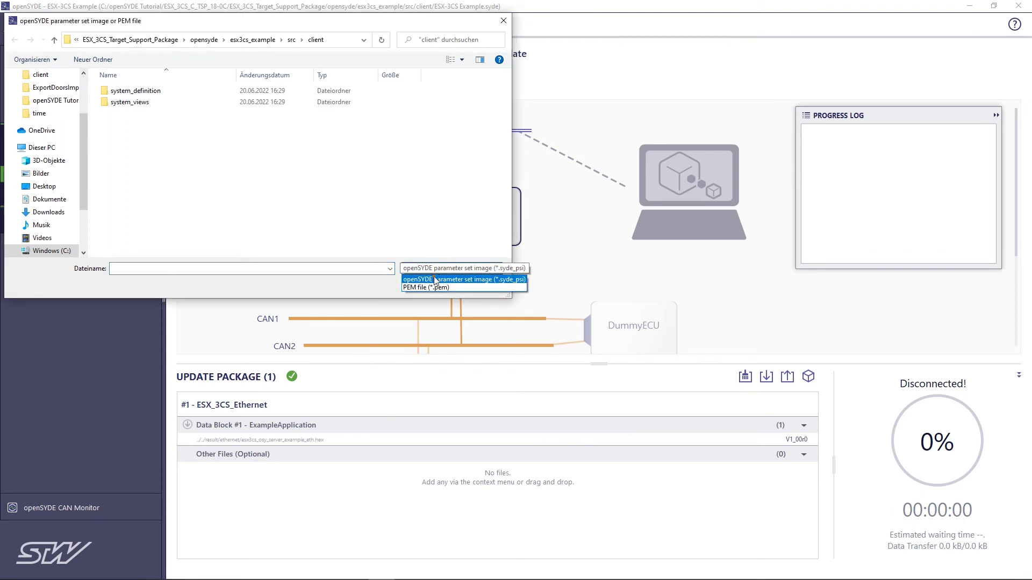
pyautogui.click(435, 280)
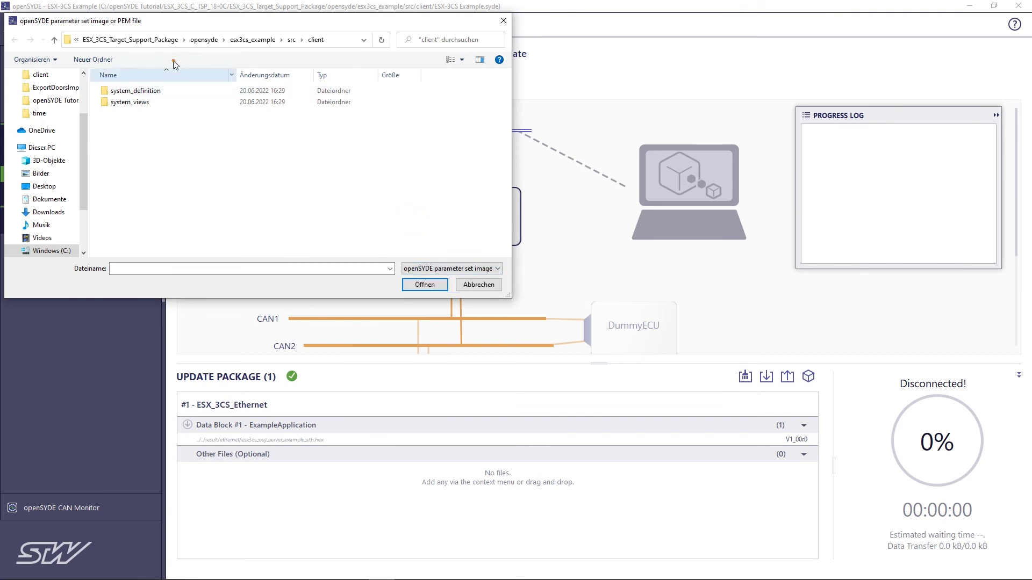
# Choose ParameterSetImage.syde_psi from the openSYDE Tutorial folder with a relative path, and accept the file information.
pyautogui.click(108, 40)
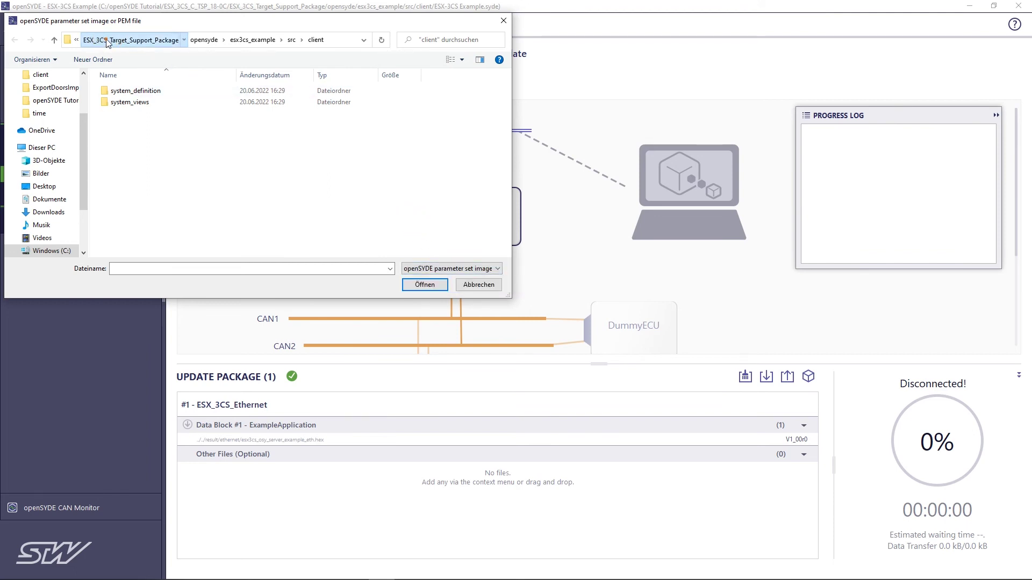
pyautogui.click(108, 41)
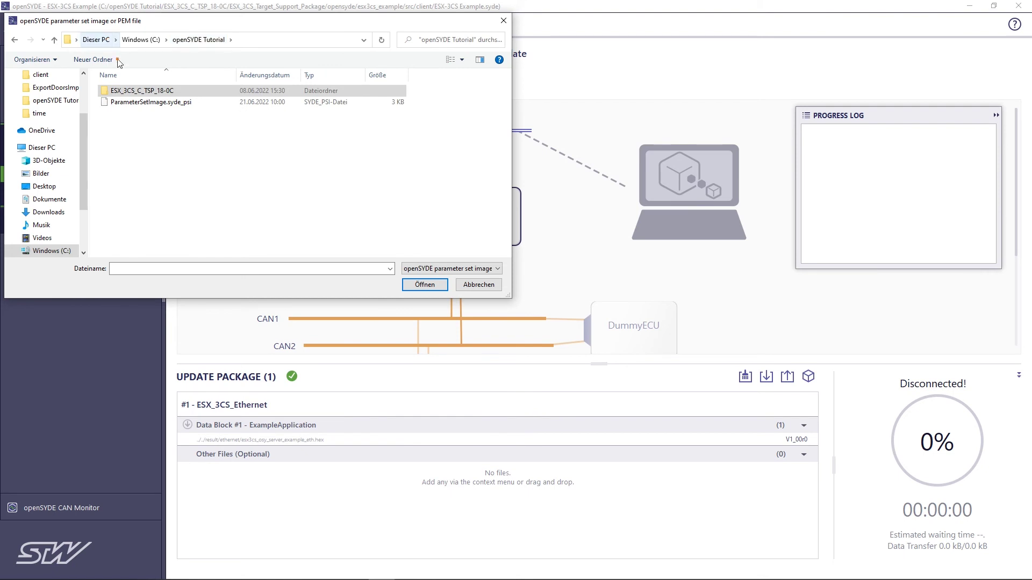
pyautogui.doubleClick(138, 102)
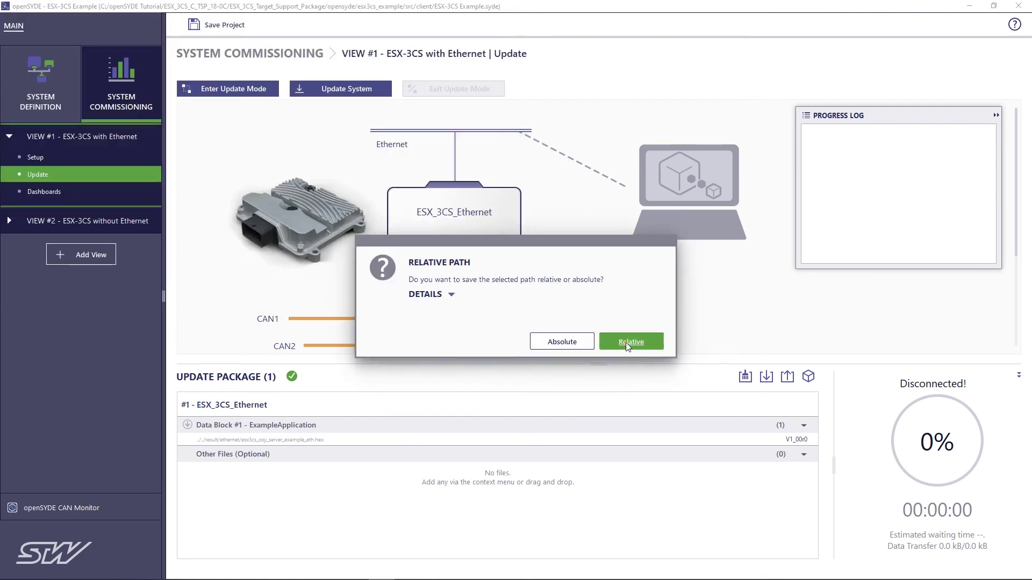
pyautogui.click(626, 343)
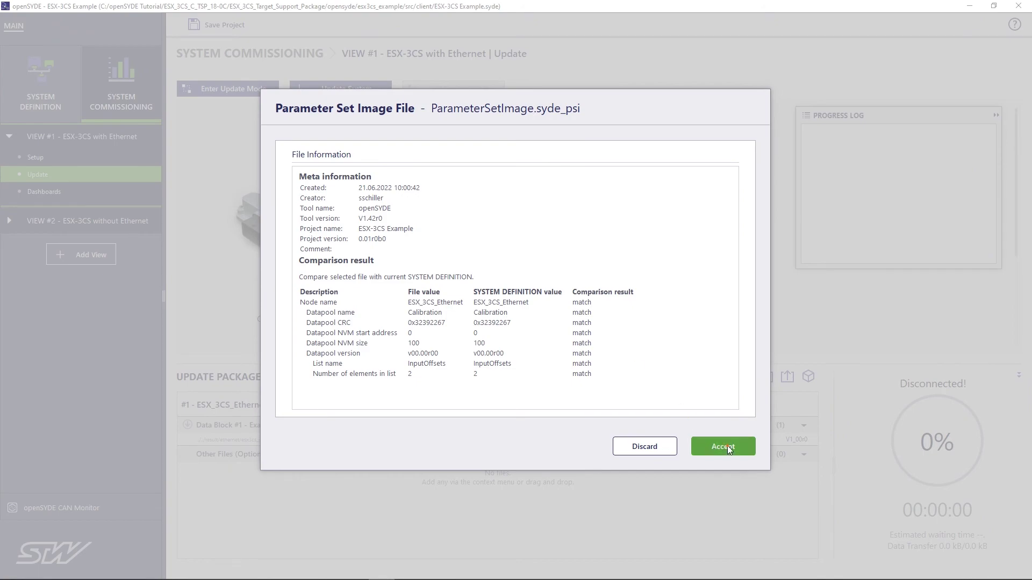
pyautogui.click(727, 446)
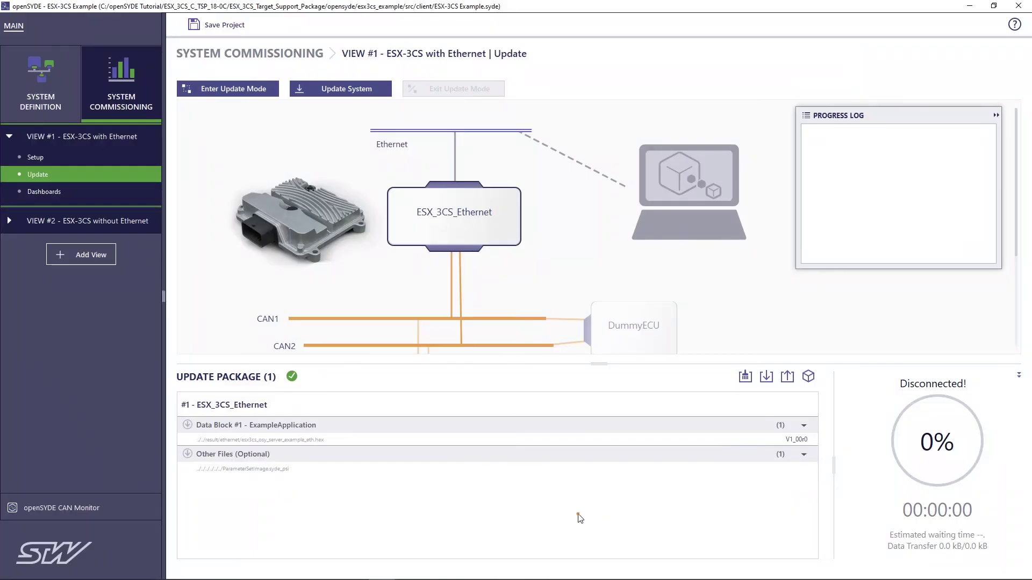
# Enter update mode, update the system with the package and exit update mode.
pyautogui.click(214, 86)
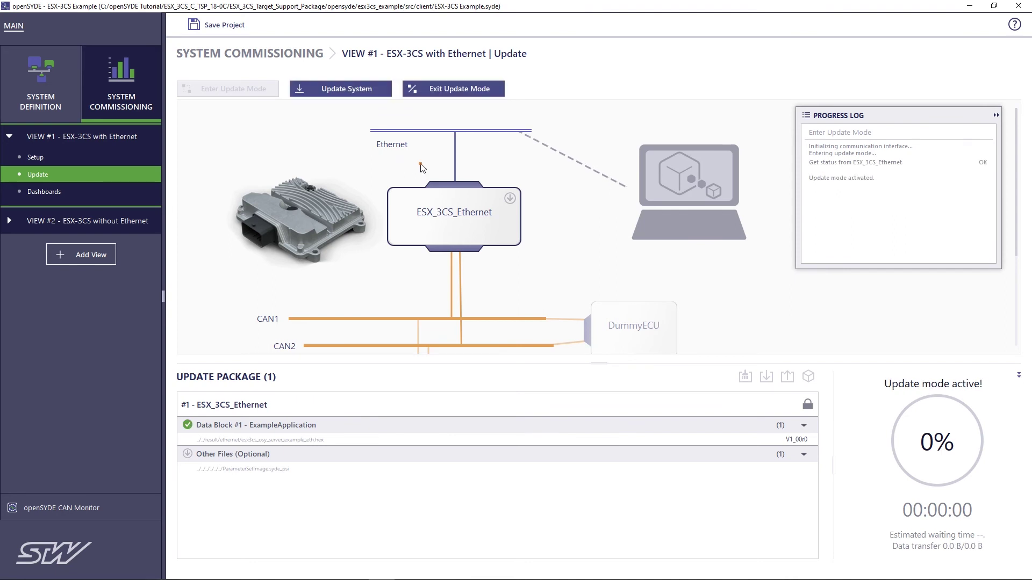
pyautogui.moveTo(514, 198)
pyautogui.click(367, 91)
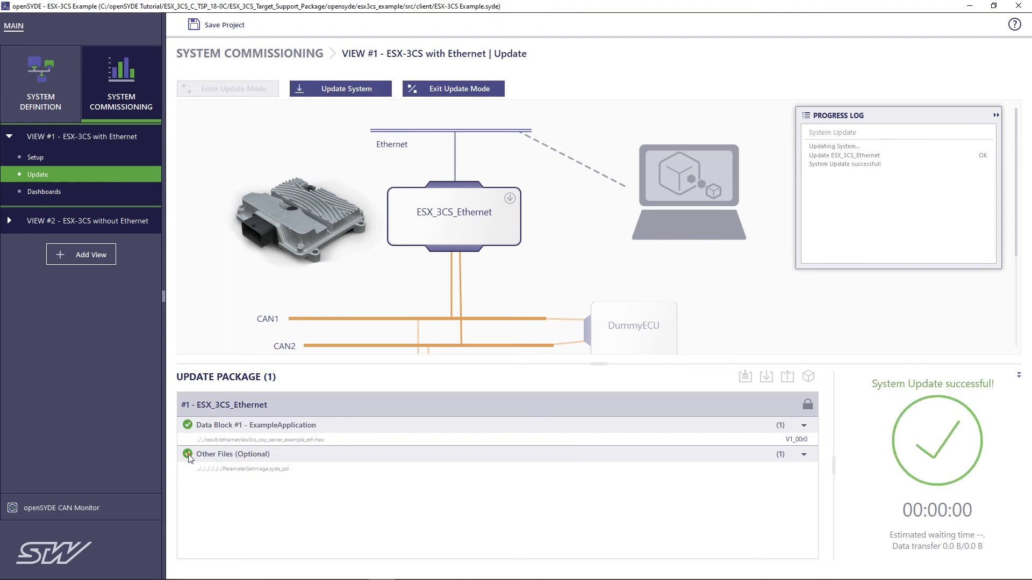
pyautogui.click(447, 88)
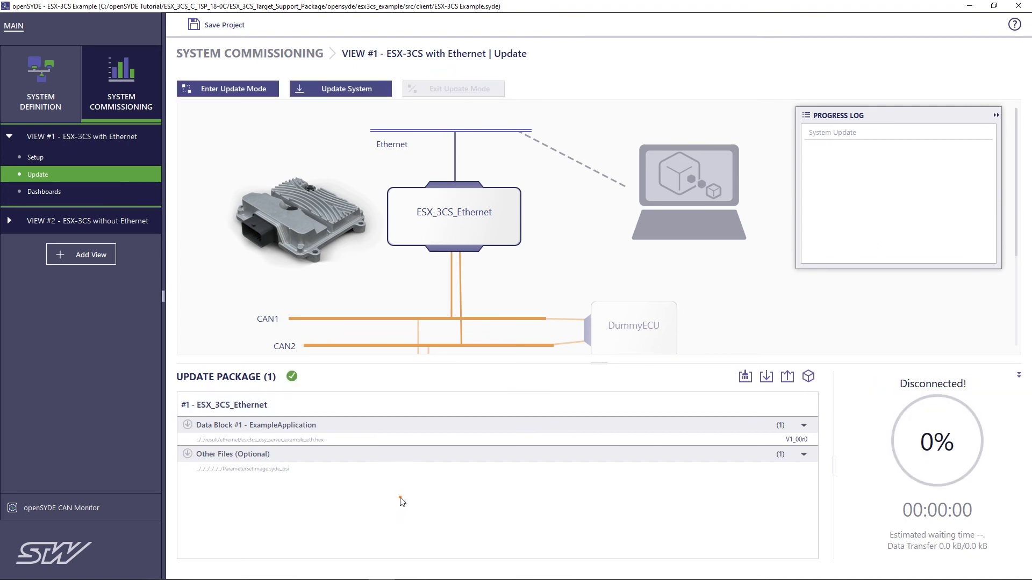
# Go online with the dashboards, set the Uext 5-12V output to 12 and check IACV1's value and offset.
pyautogui.click(43, 189)
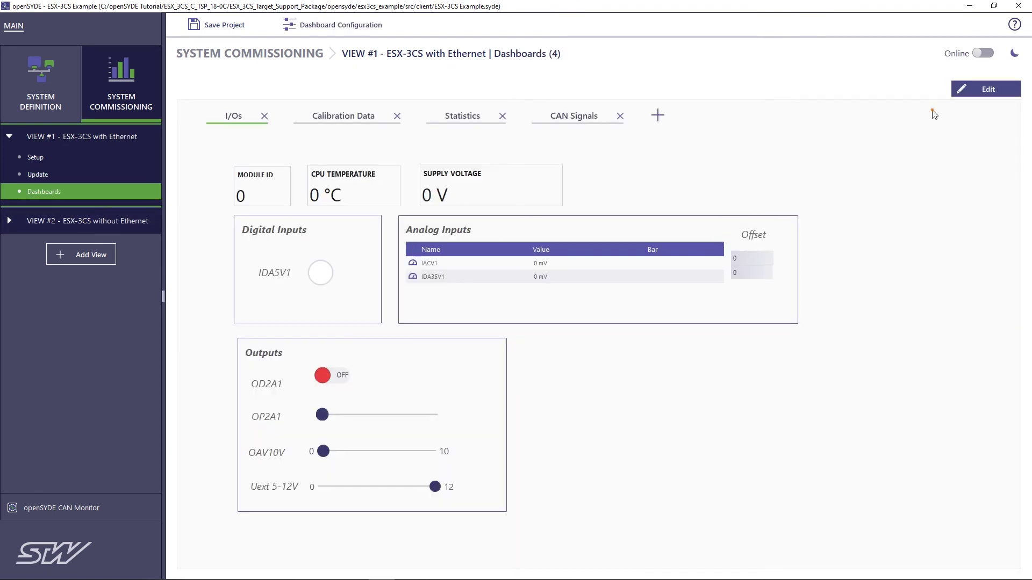
pyautogui.click(986, 53)
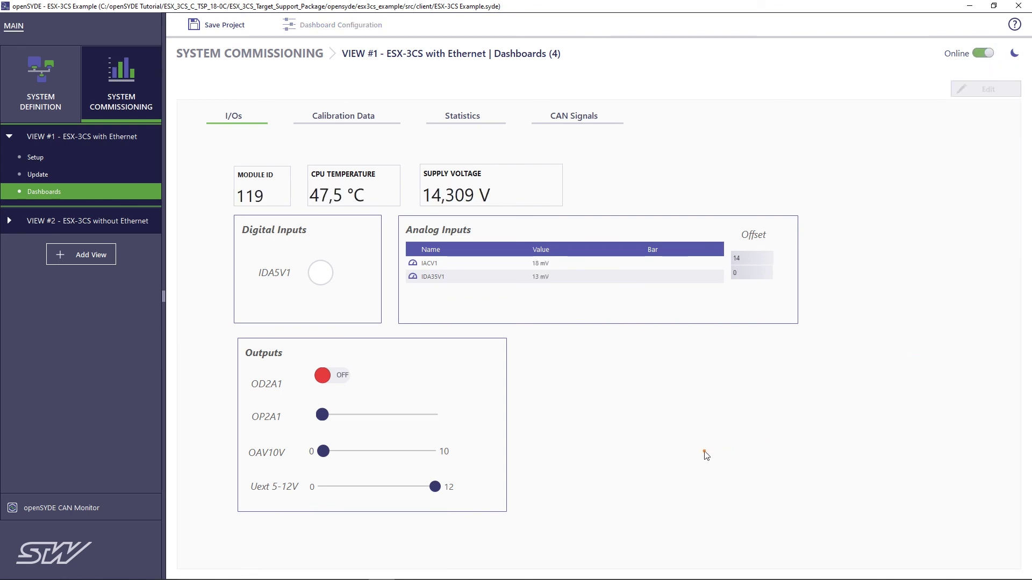
pyautogui.moveTo(433, 488)
pyautogui.mouseDown()
pyautogui.moveTo(467, 489)
pyautogui.moveTo(433, 491)
pyautogui.moveTo(449, 486)
pyautogui.mouseUp()
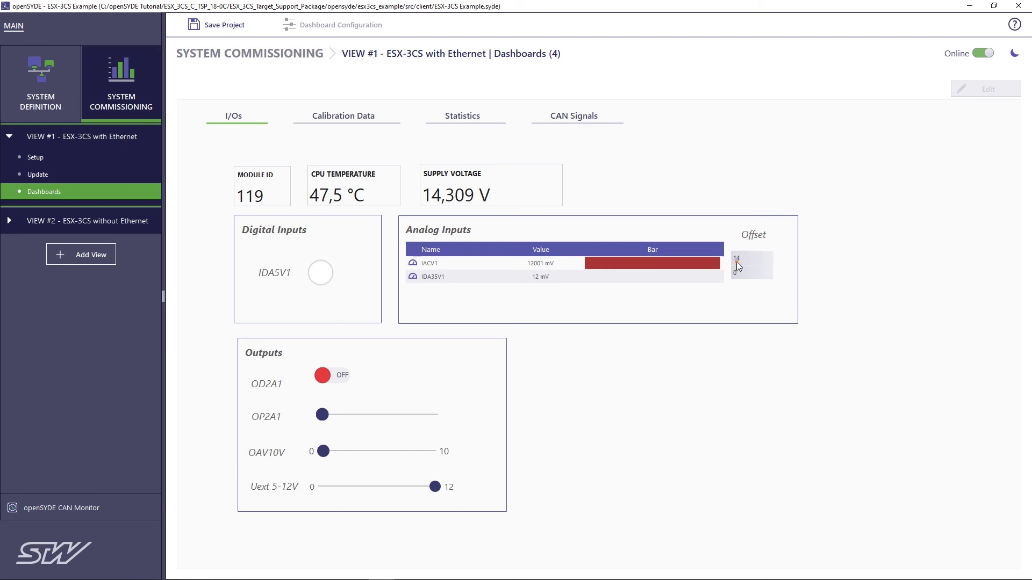
pyautogui.click(714, 408)
# Read the InputOffsets list from the device on the Calibration Data dashboard.
pyautogui.click(347, 115)
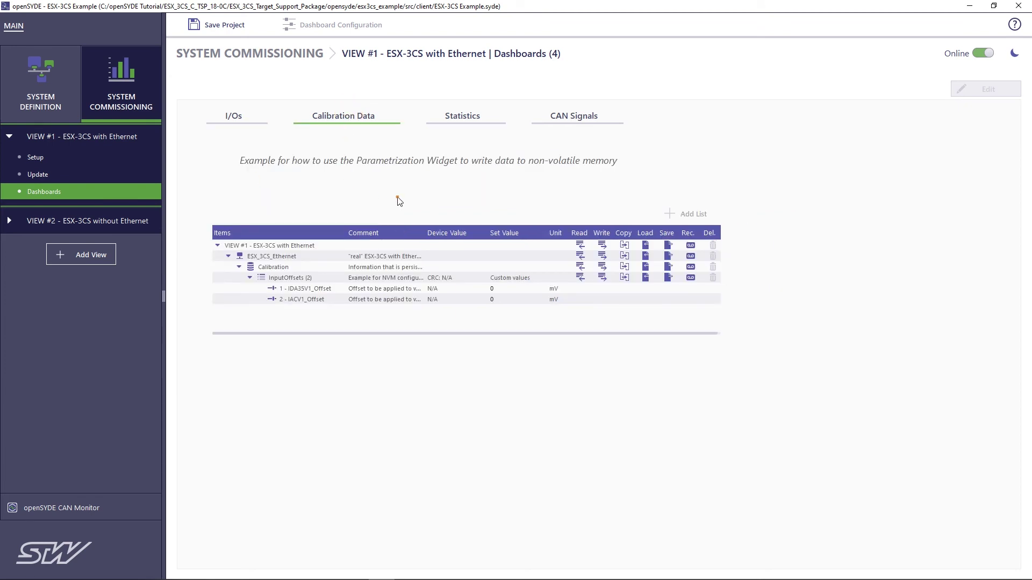
pyautogui.click(580, 278)
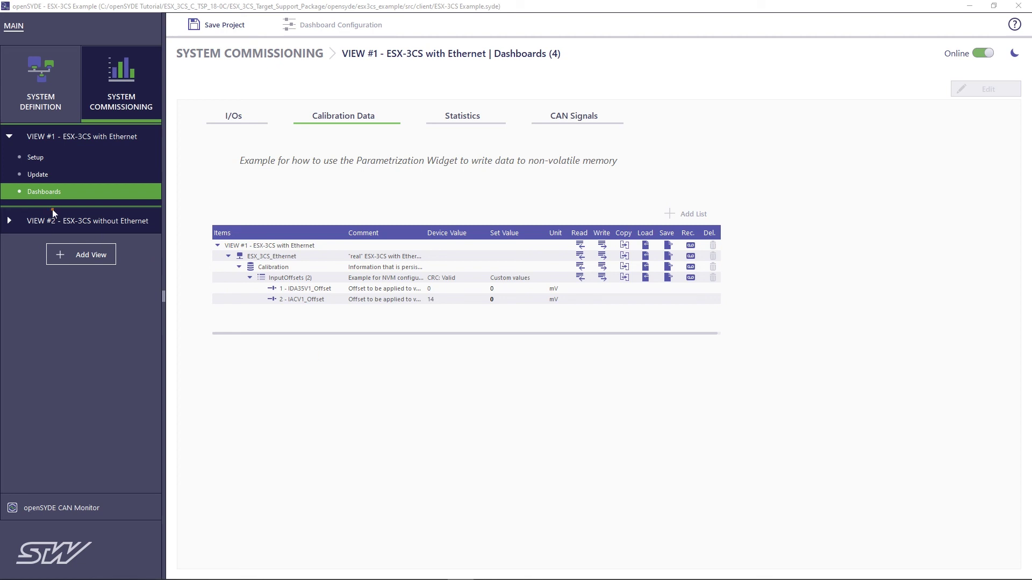
# Create a service update package named ESX-3CS with Ethernet_ServiceUpdatePackage.syde_sup in the openSYDE Tutorial folder.
pyautogui.click(46, 176)
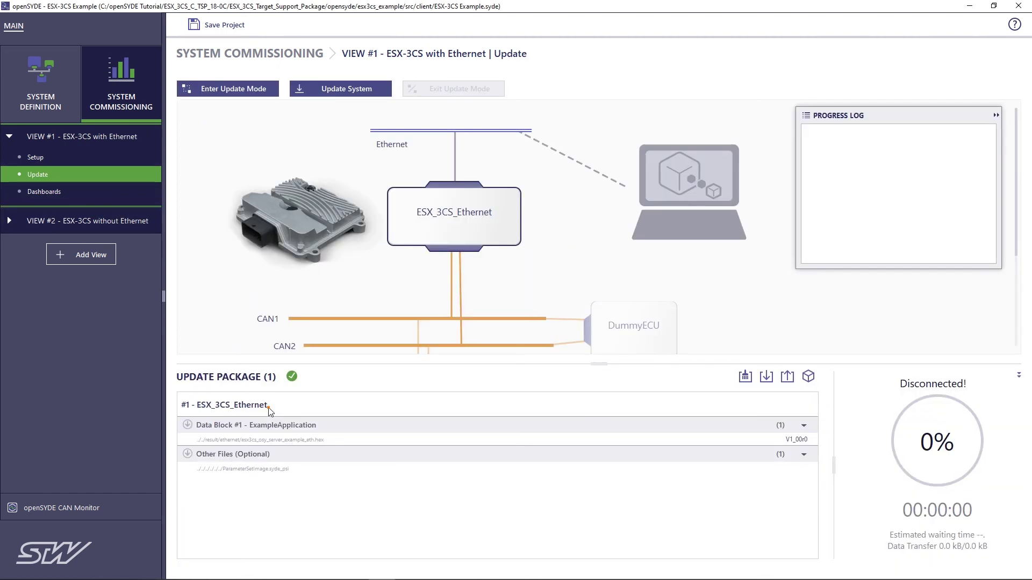
pyautogui.click(808, 377)
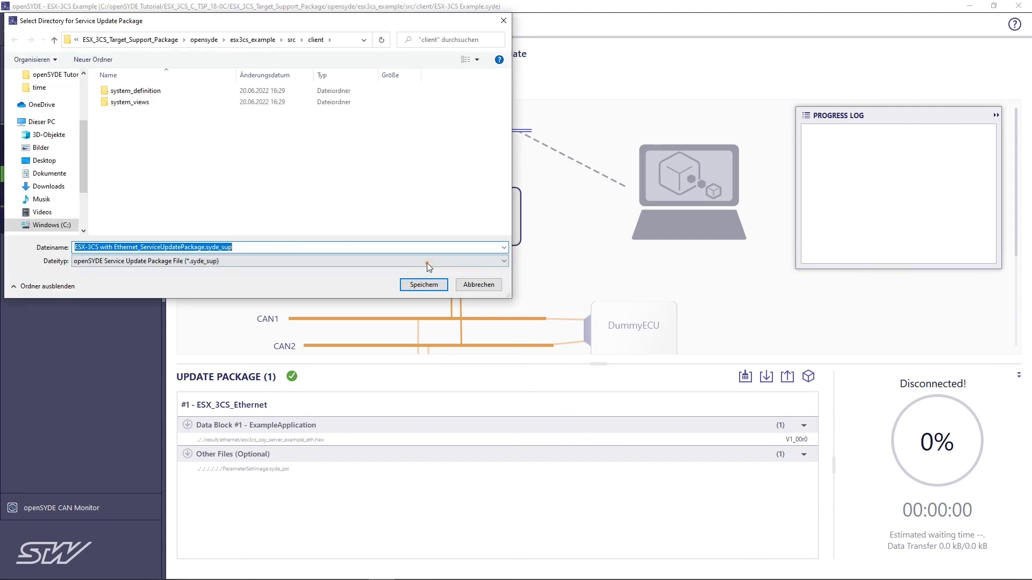
pyautogui.click(96, 39)
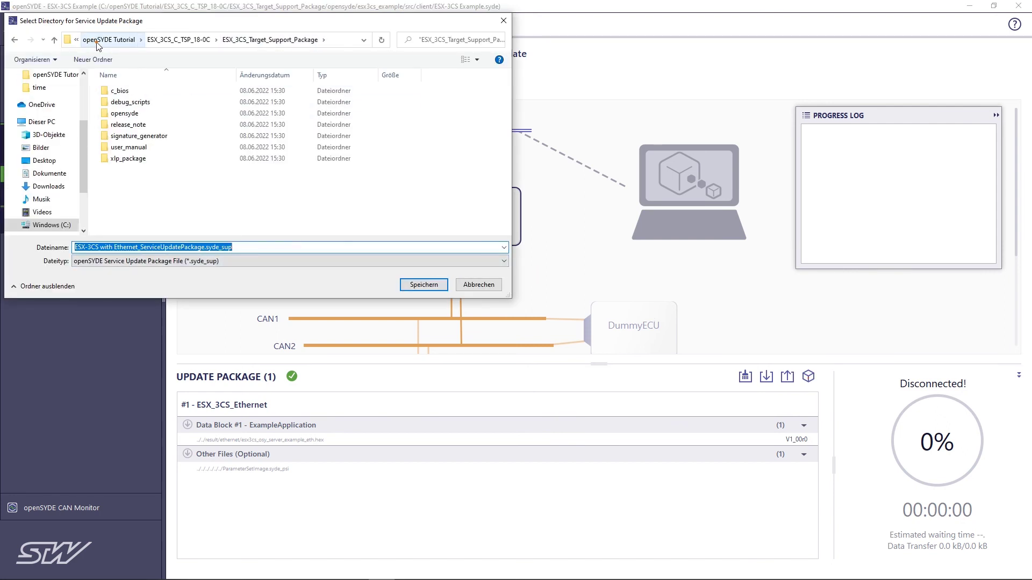
pyautogui.click(110, 40)
pyautogui.click(425, 285)
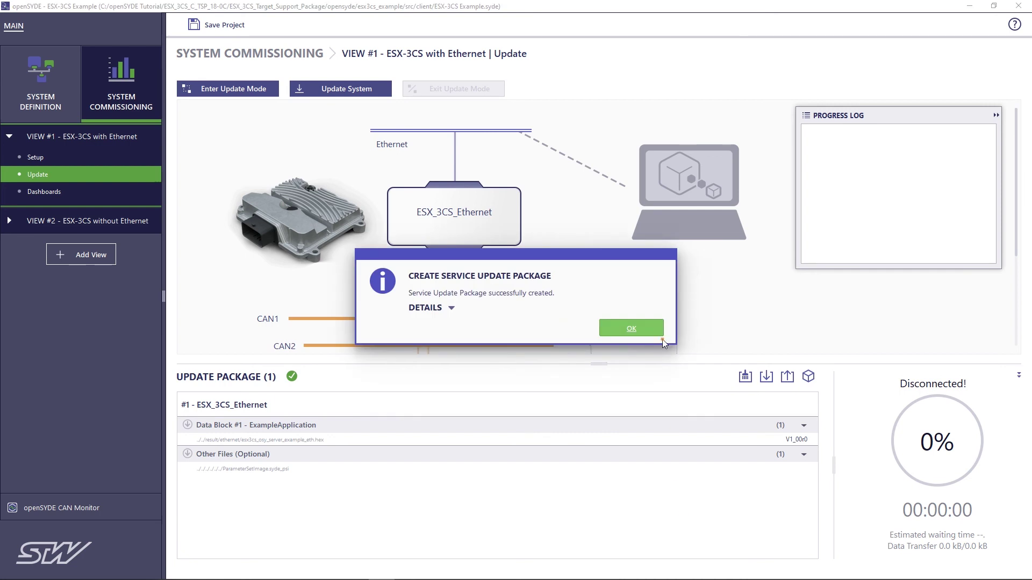
pyautogui.click(629, 327)
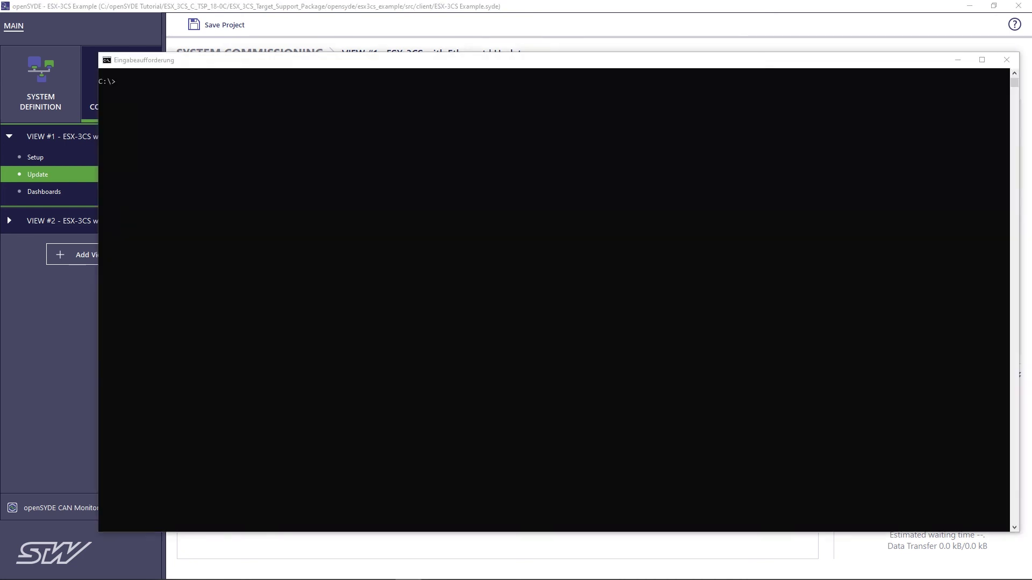
# In the command prompt, run SYDEsup.exe with the ESX-3CS with Ethernet_ServiceUpdatePackage.syde_sup package and the stwpeak2.dll interface.
pyautogui.click(348, 60)
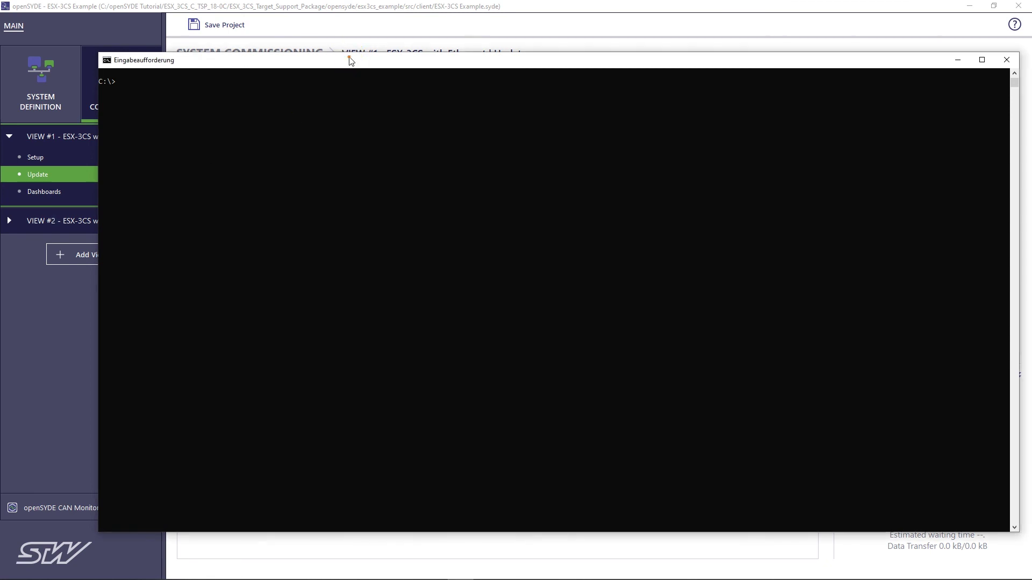
pyautogui.rightClick(173, 84)
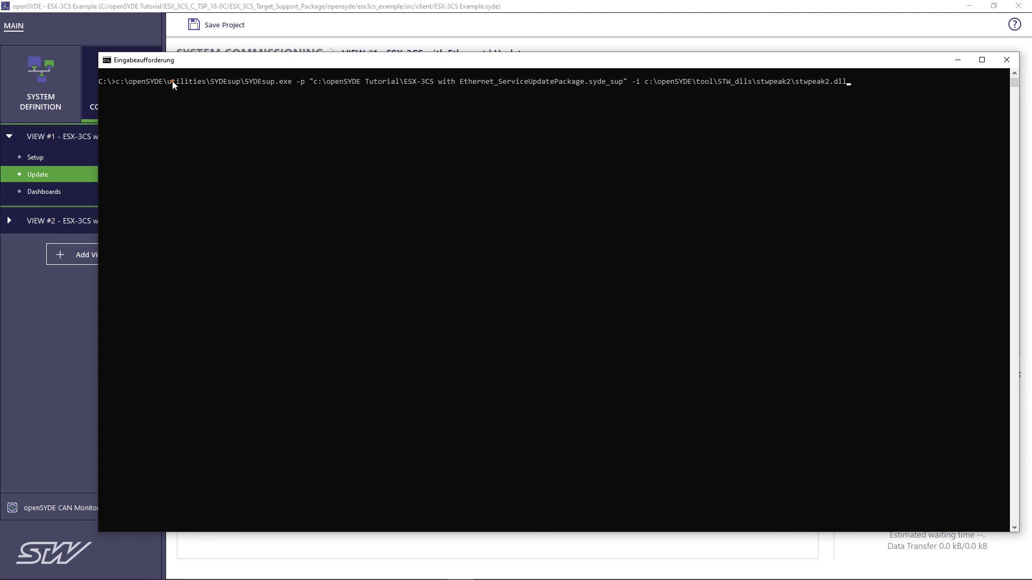
pyautogui.press('Return')
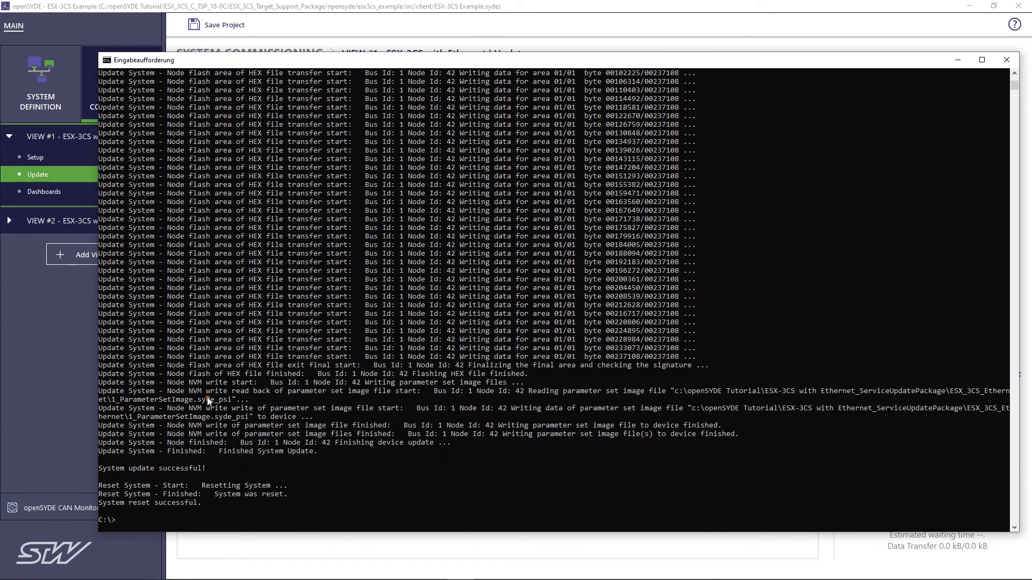
# Highlight the messages about writing the parameter set image file to the device in the SYDEsup command prompt output.
pyautogui.moveTo(168, 410); pyautogui.dragTo(296, 417)
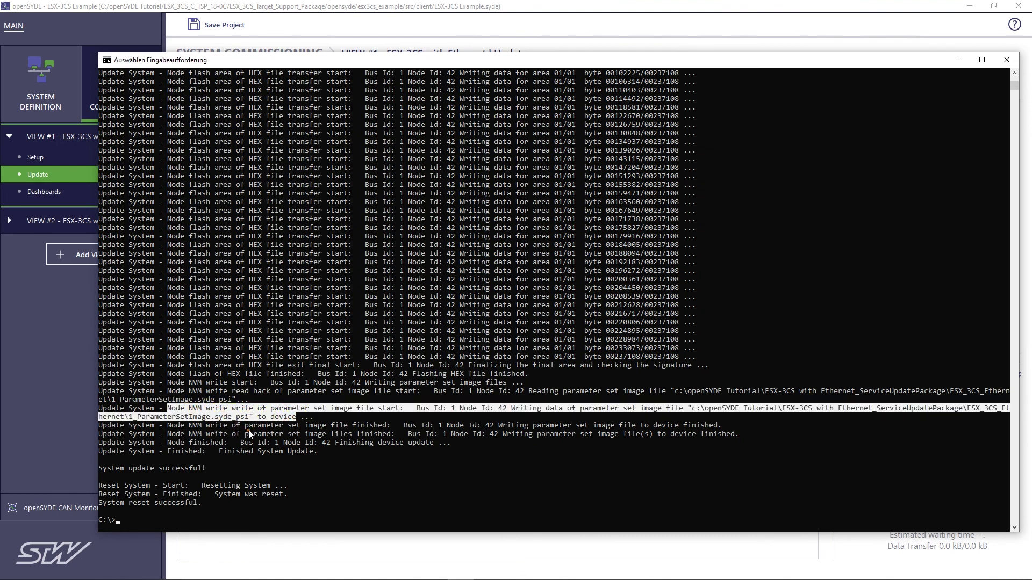
pyautogui.moveTo(168, 434); pyautogui.dragTo(399, 435)
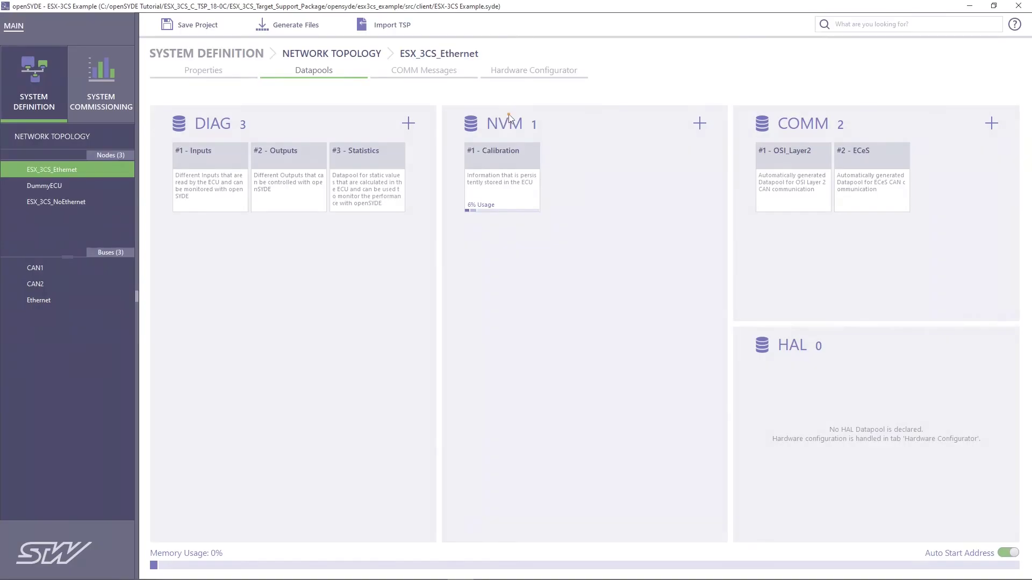
# Open the Calibration Data dashboard for editing and choose the openSYDE parameter set image (*.syde_psi) file type for recording ParameterSetImage.syde_psi.
pyautogui.moveTo(505, 127)
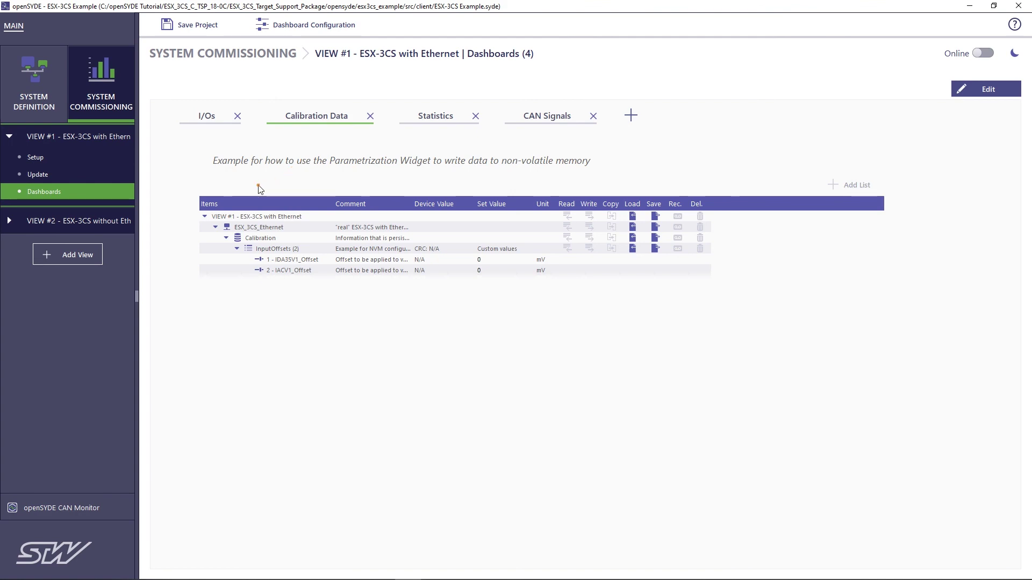
pyautogui.click(999, 89)
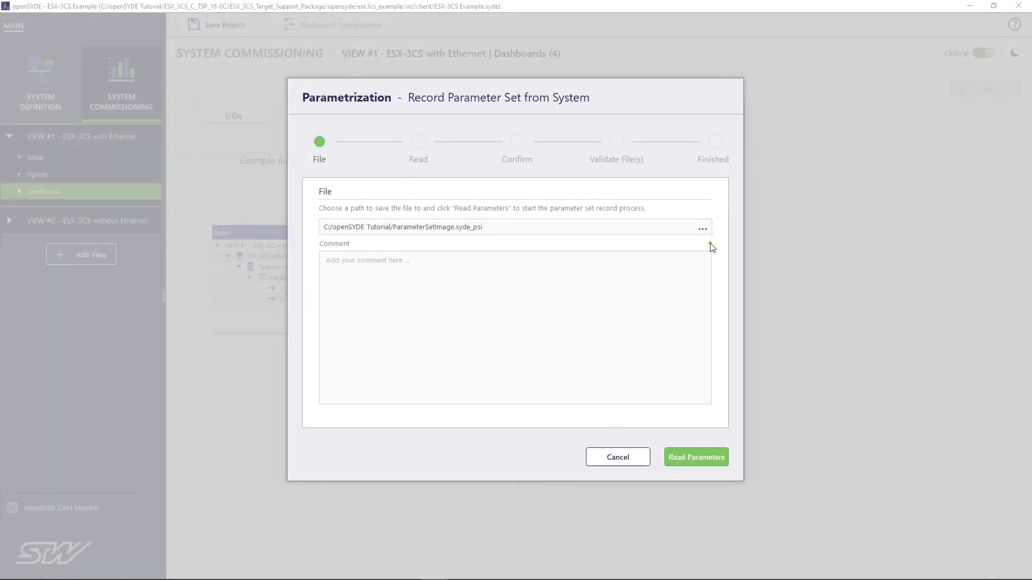
pyautogui.click(703, 230)
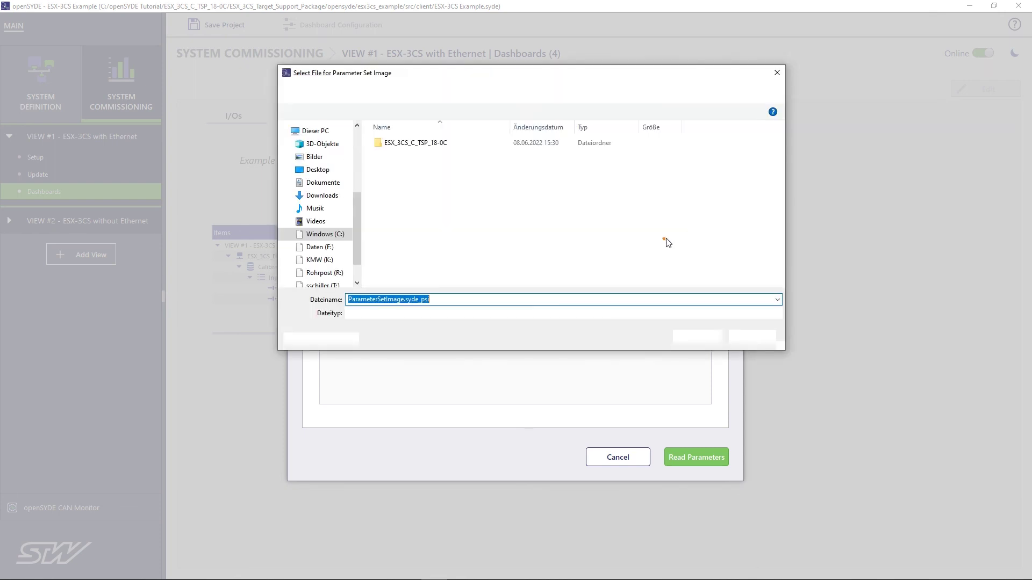
pyautogui.click(491, 313)
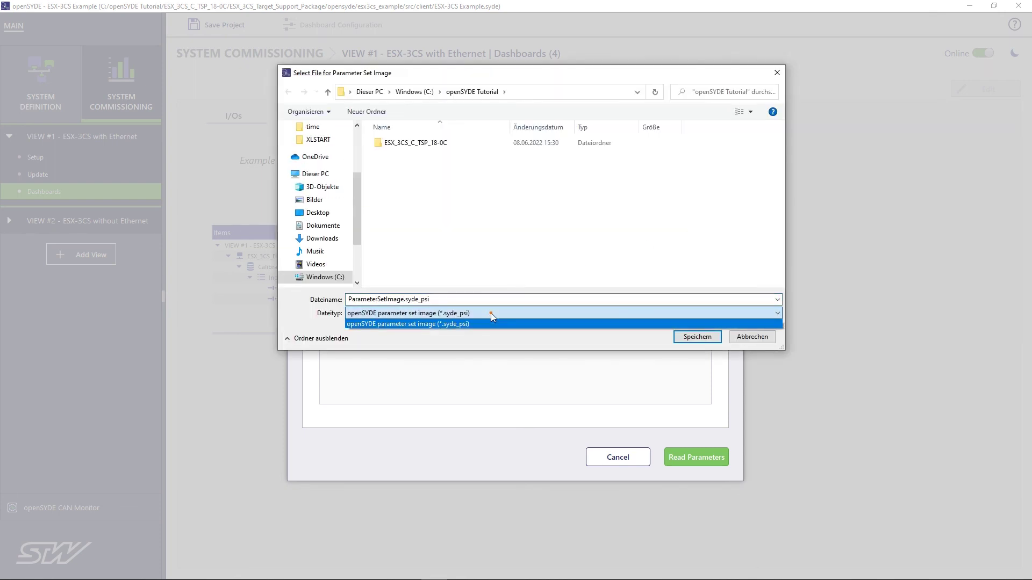
pyautogui.click(491, 312)
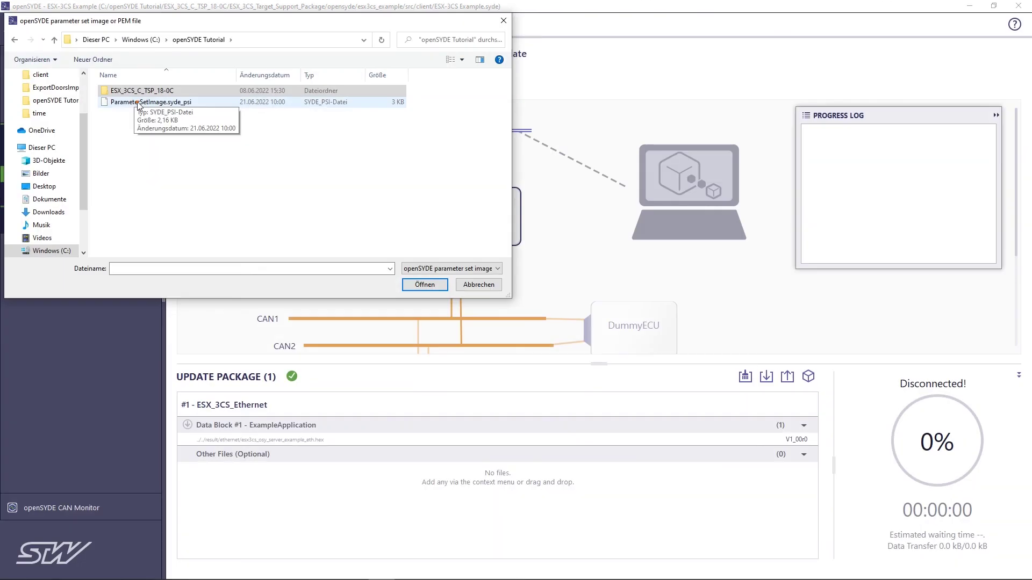
# Add ParameterSetImage.syde_psi to the ESX_3CS_Ethernet update package, accept its comparison with the system definition and enter update mode.
pyautogui.doubleClick(138, 102)
pyautogui.click(629, 403)
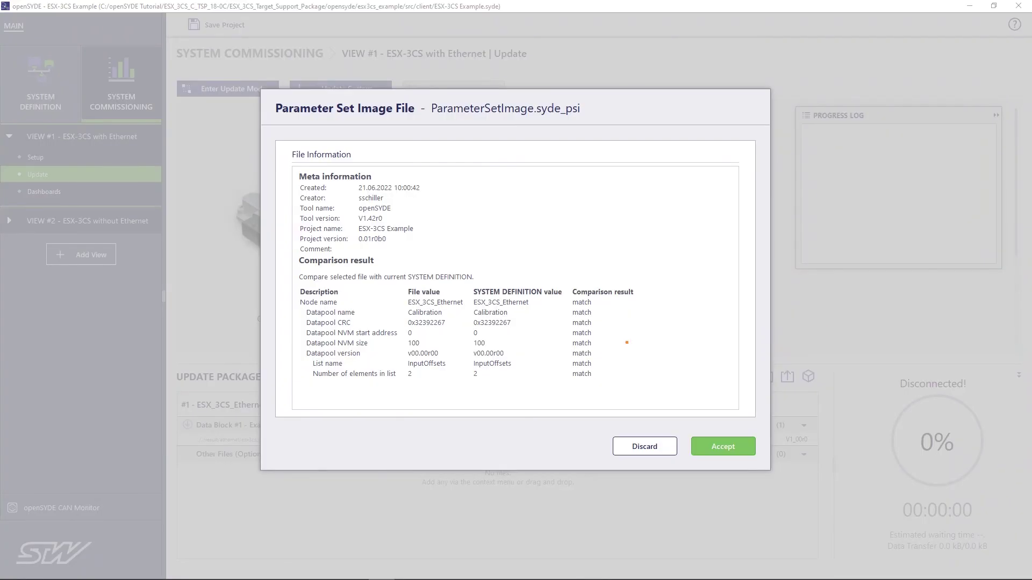
pyautogui.click(727, 446)
pyautogui.click(215, 88)
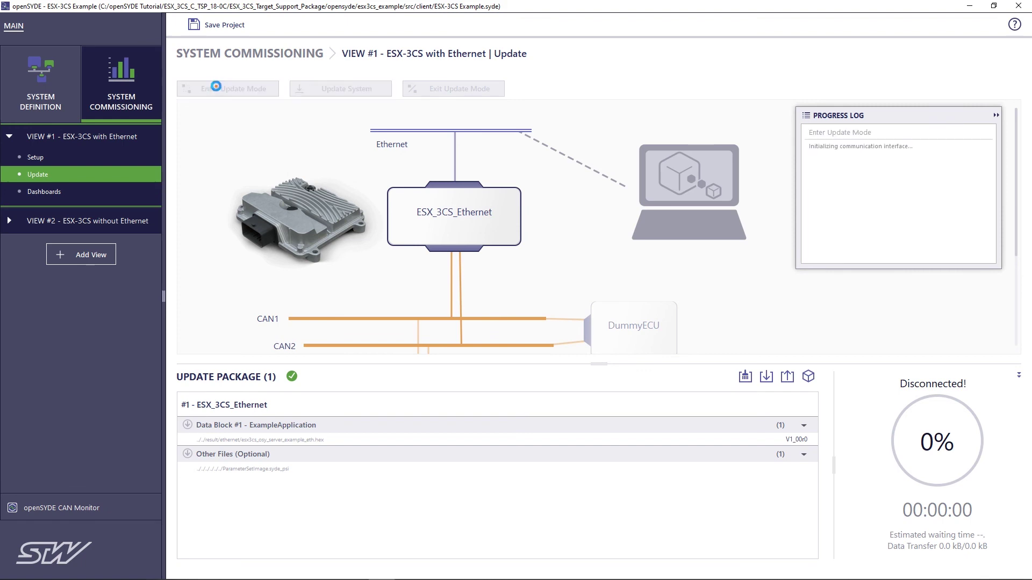